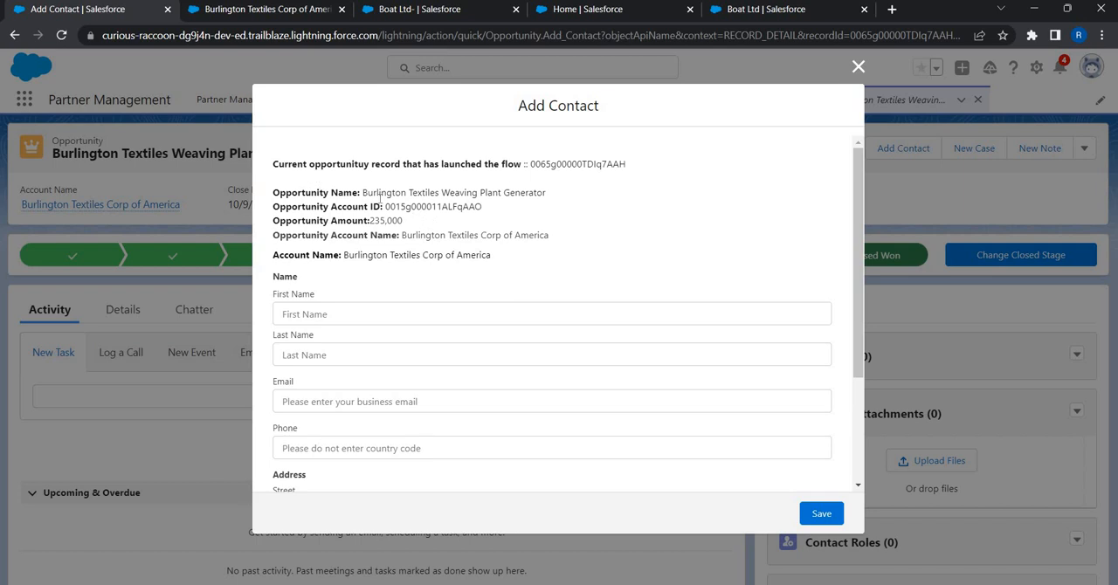
# - Examine the opportunity details, contact fields and prefilled address in the Add Contact form, and close the form
pyautogui.moveTo(364, 195); pyautogui.dragTo(598, 187)
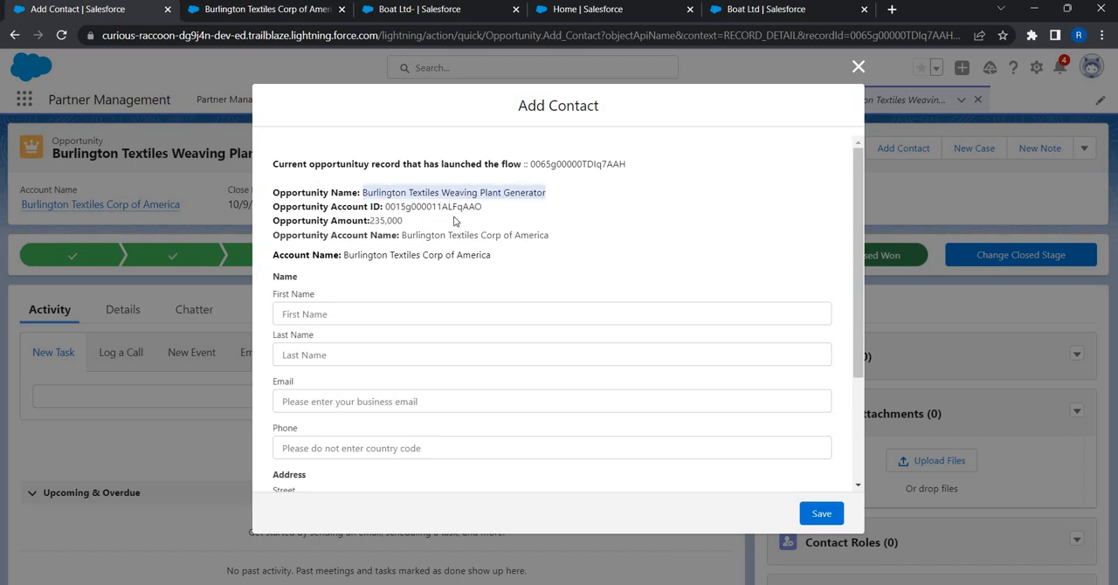
pyautogui.doubleClick(581, 163)
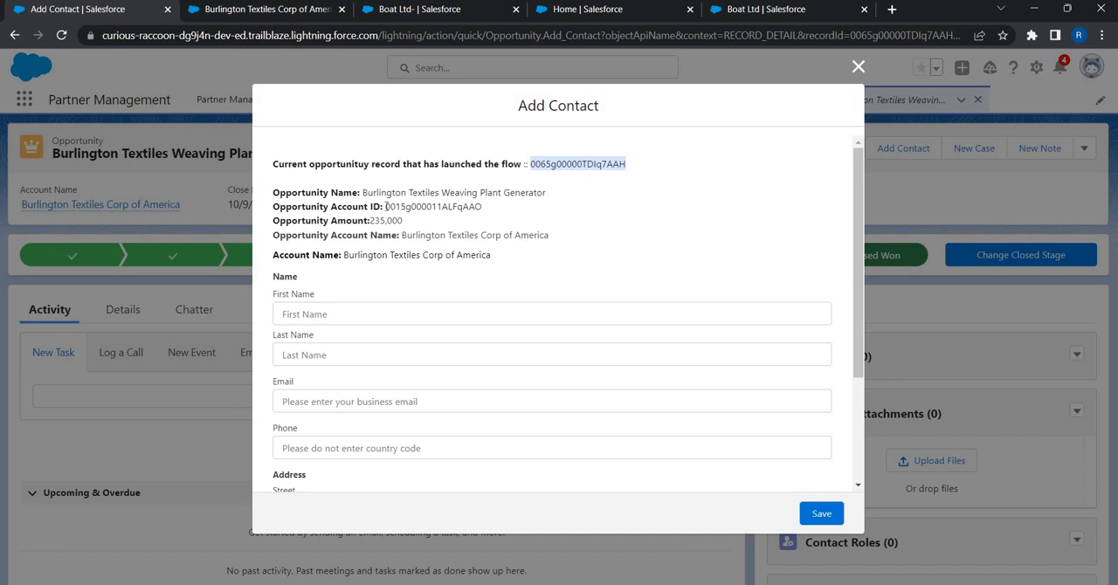
pyautogui.moveTo(385, 207); pyautogui.dragTo(486, 216)
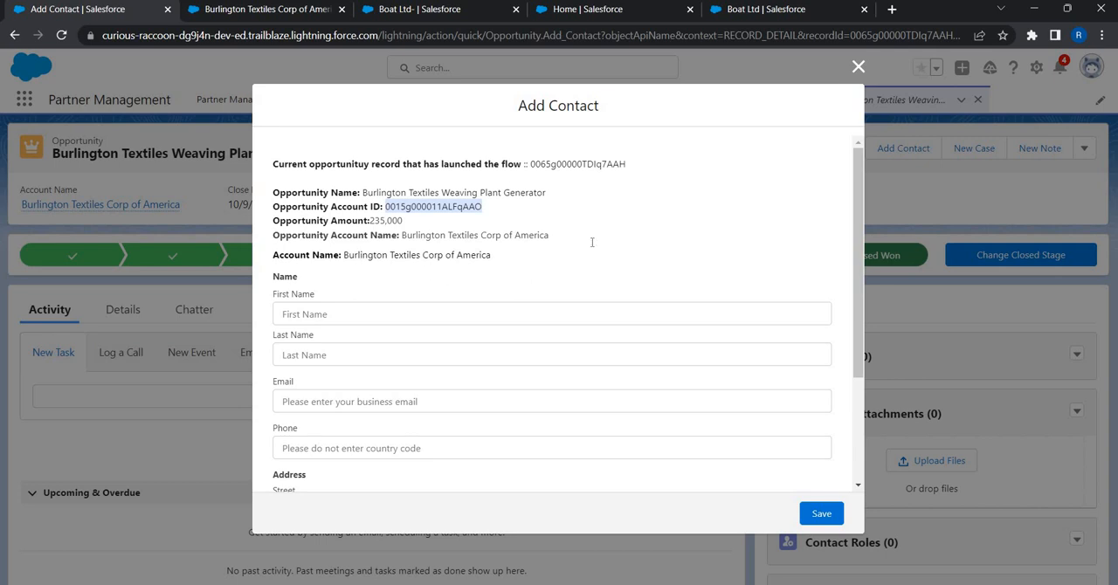
pyautogui.scroll(-3, 482, 271)
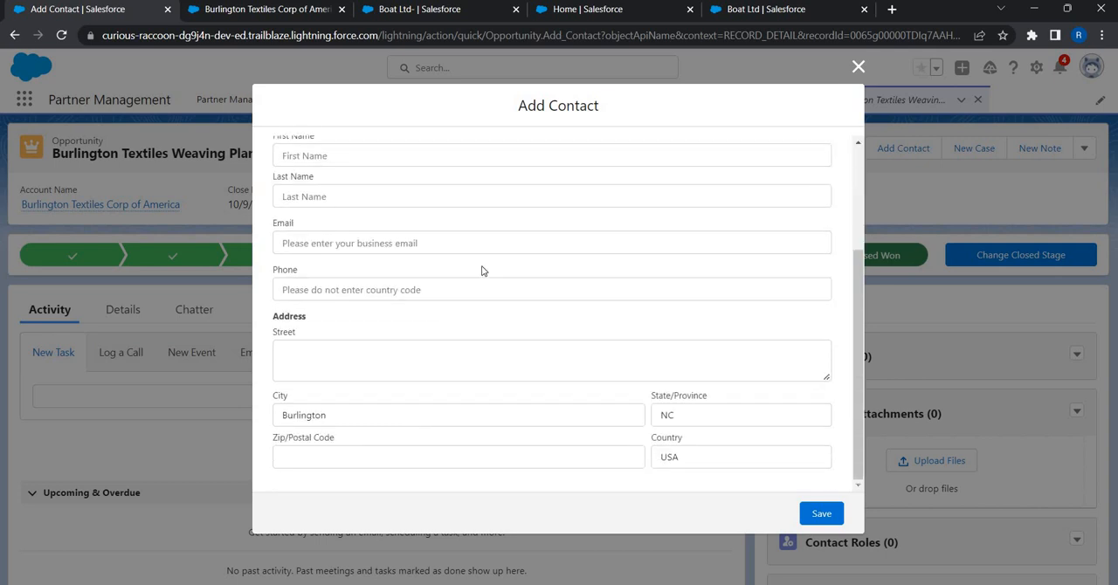
pyautogui.click(865, 66)
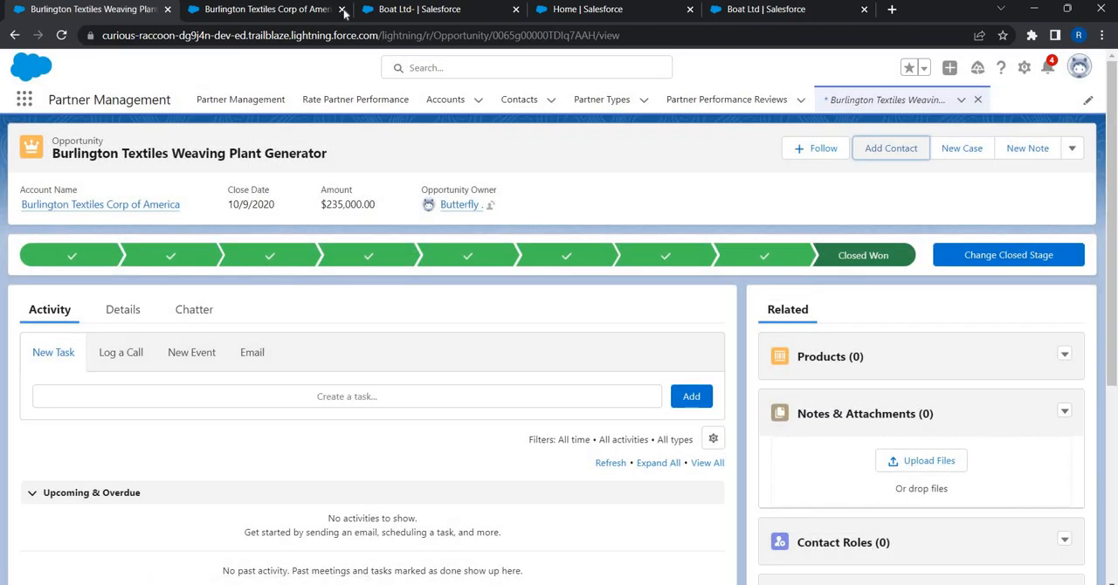
# - Find Flows in the other org's Setup and create a new screen flow
pyautogui.click(625, 9)
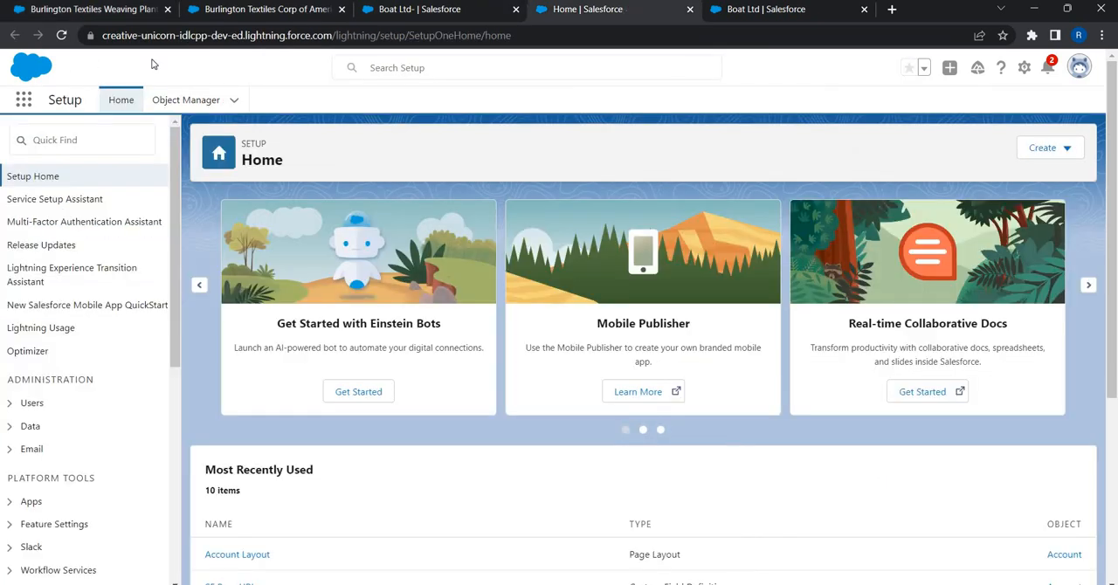
pyautogui.click(69, 133)
pyautogui.write('flow')
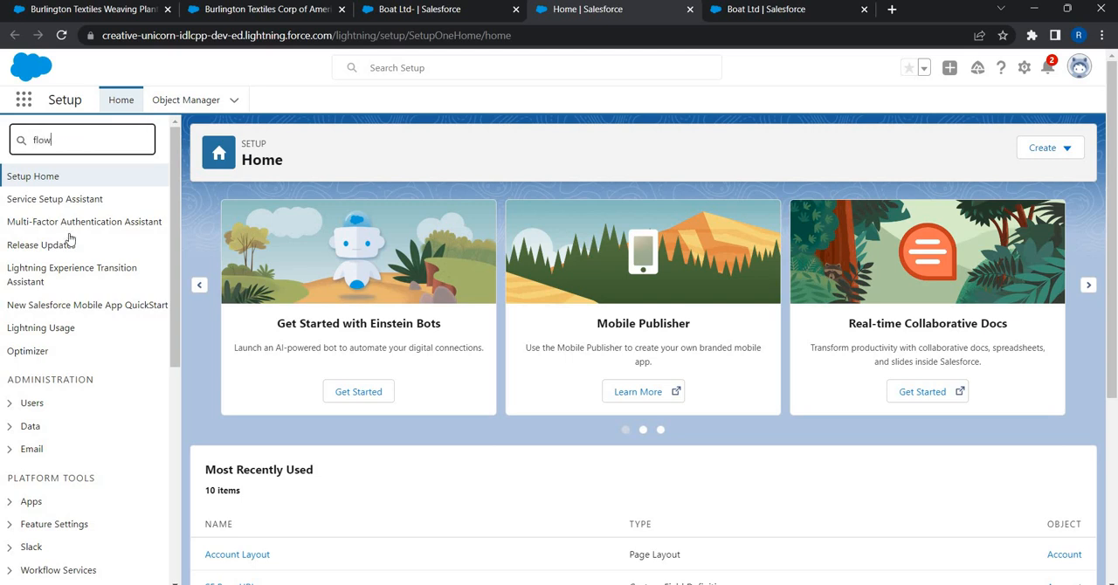
pyautogui.click(53, 360)
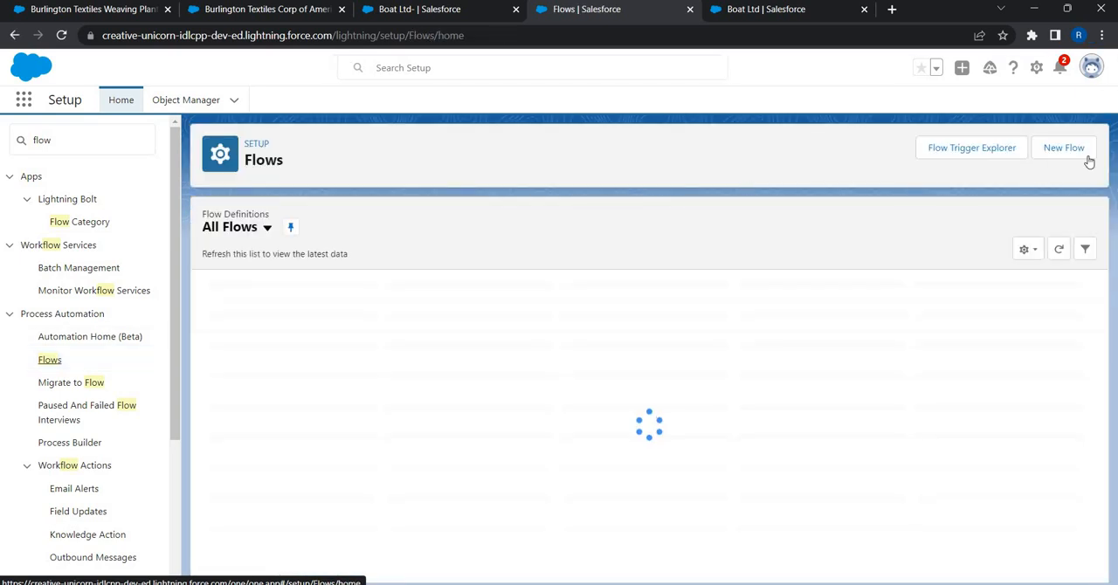
pyautogui.click(1087, 155)
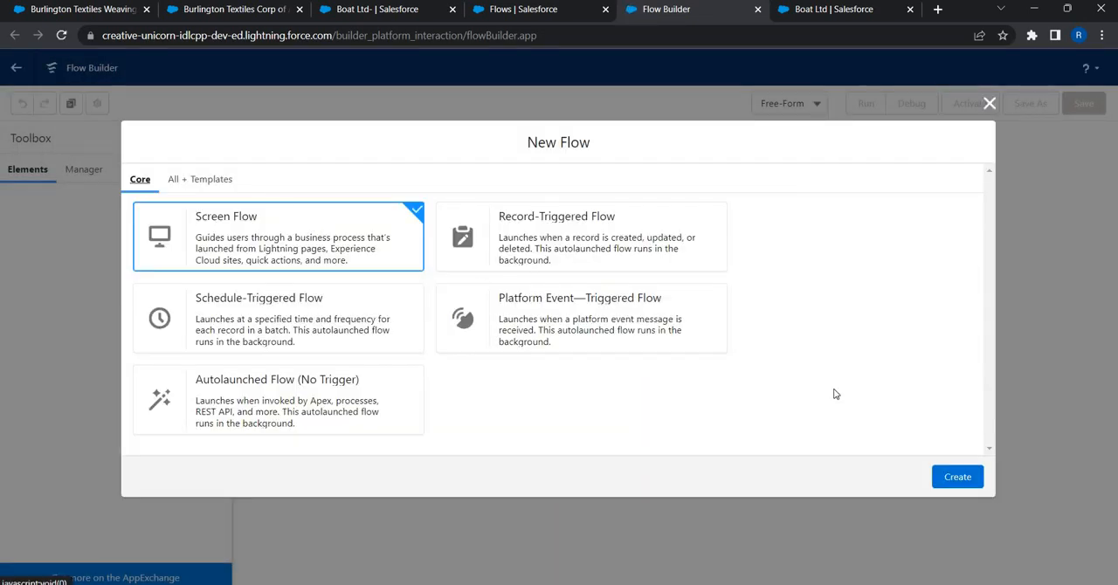
pyautogui.click(958, 476)
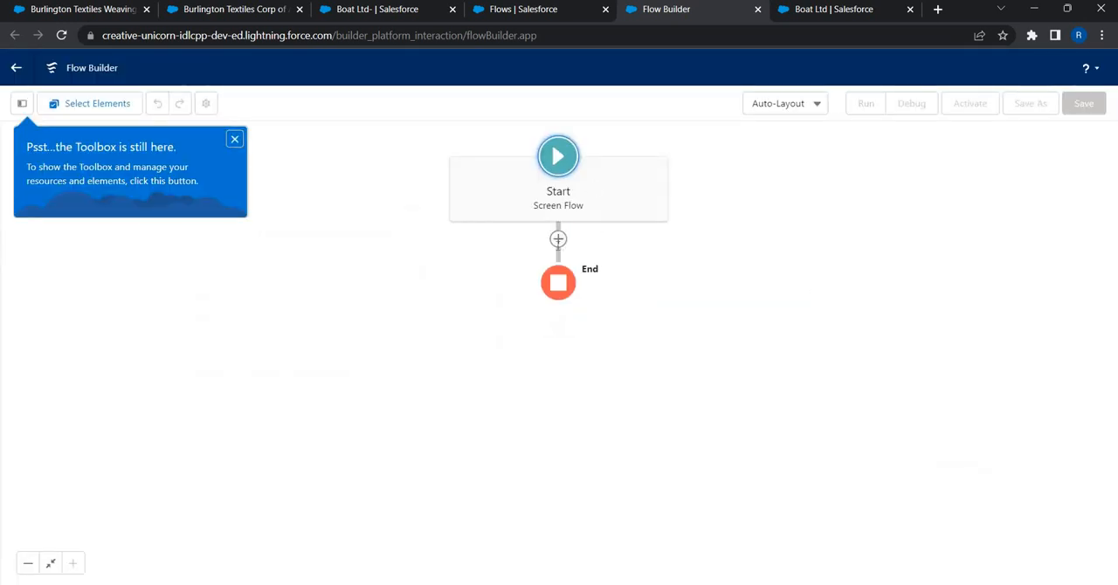
# - Add a Screen element after the flow's start and label it New Contact, with API name New_Contact
pyautogui.click(558, 239)
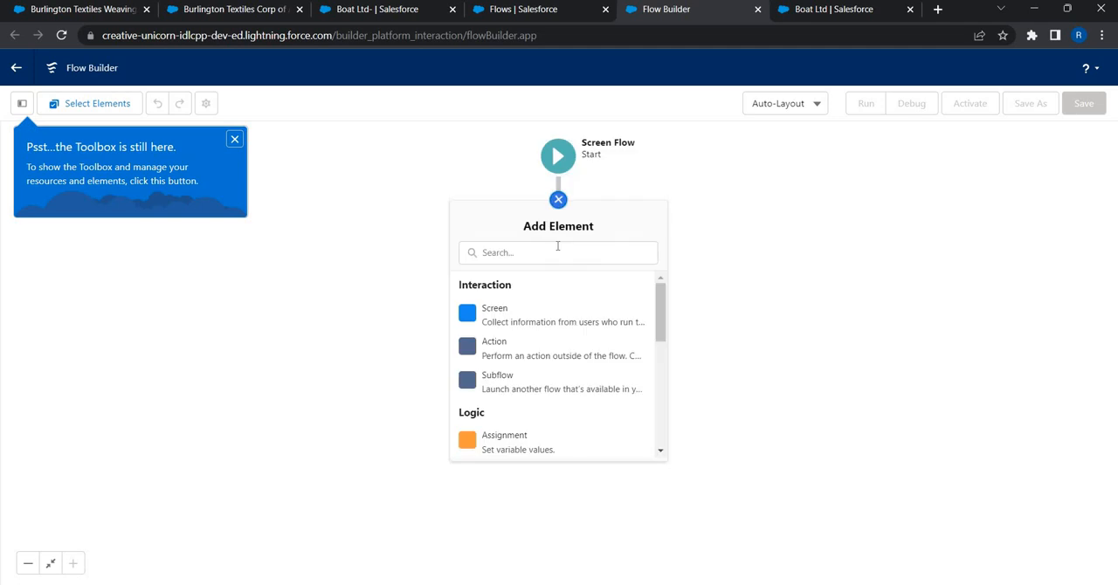
pyautogui.click(508, 318)
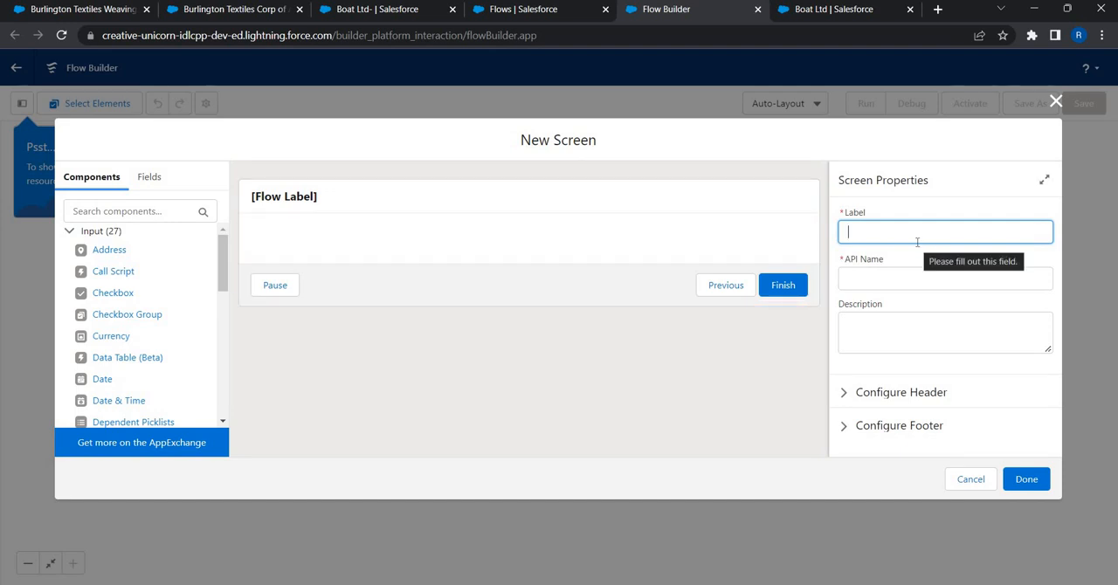
pyautogui.write('New Contac')
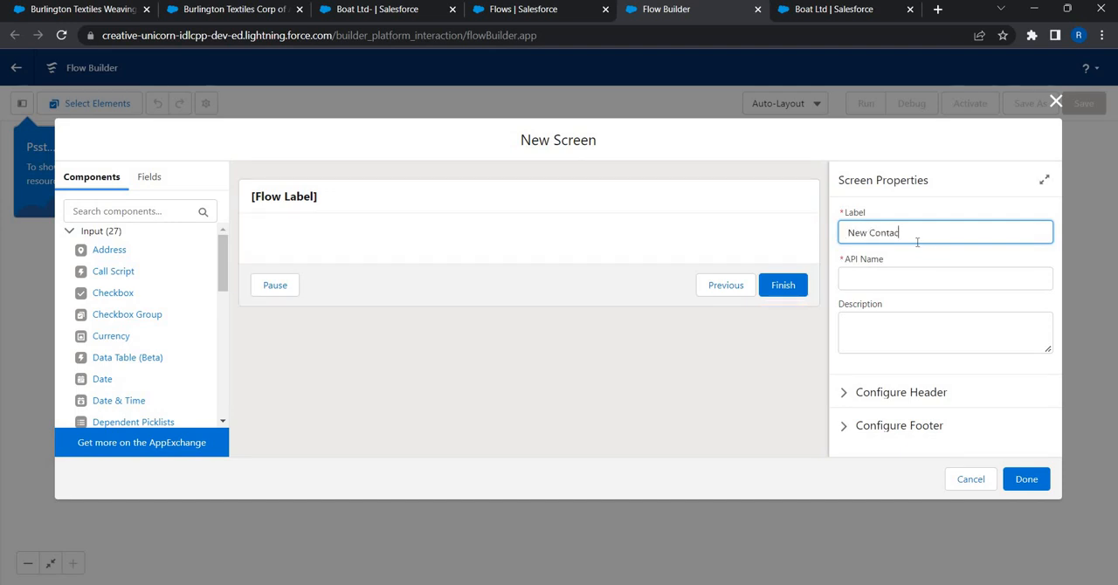
pyautogui.write('t')
pyautogui.press('Tab')
pyautogui.press('Tab')
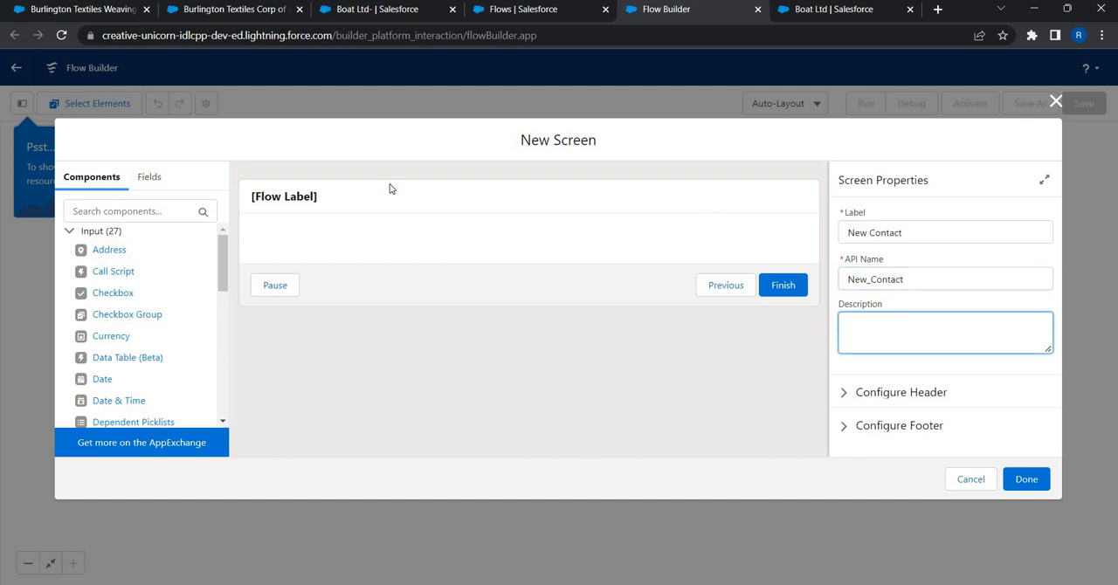
# - Add a Display Text component to the screen body and set its API name to Header
pyautogui.click(375, 218)
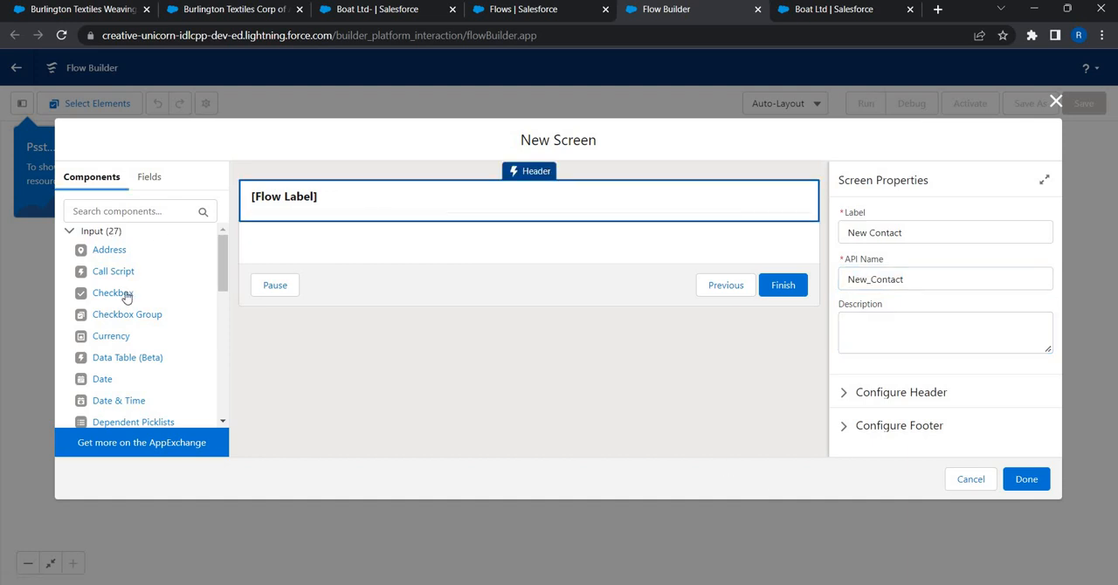
pyautogui.scroll(-5, 122, 297)
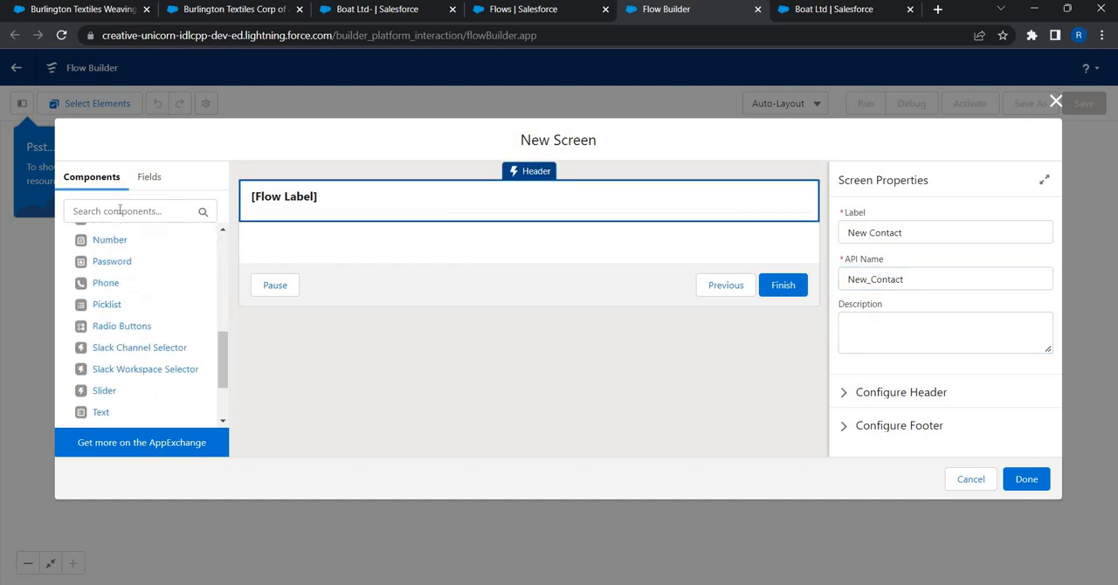
pyautogui.click(120, 211)
pyautogui.write('disp')
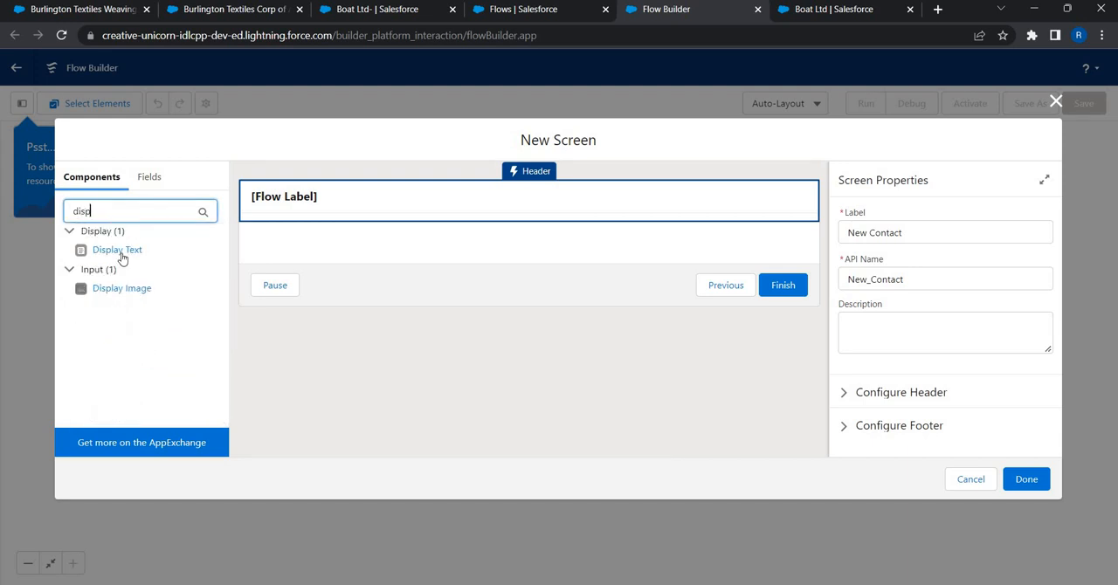
pyautogui.moveTo(116, 256); pyautogui.dragTo(295, 255)
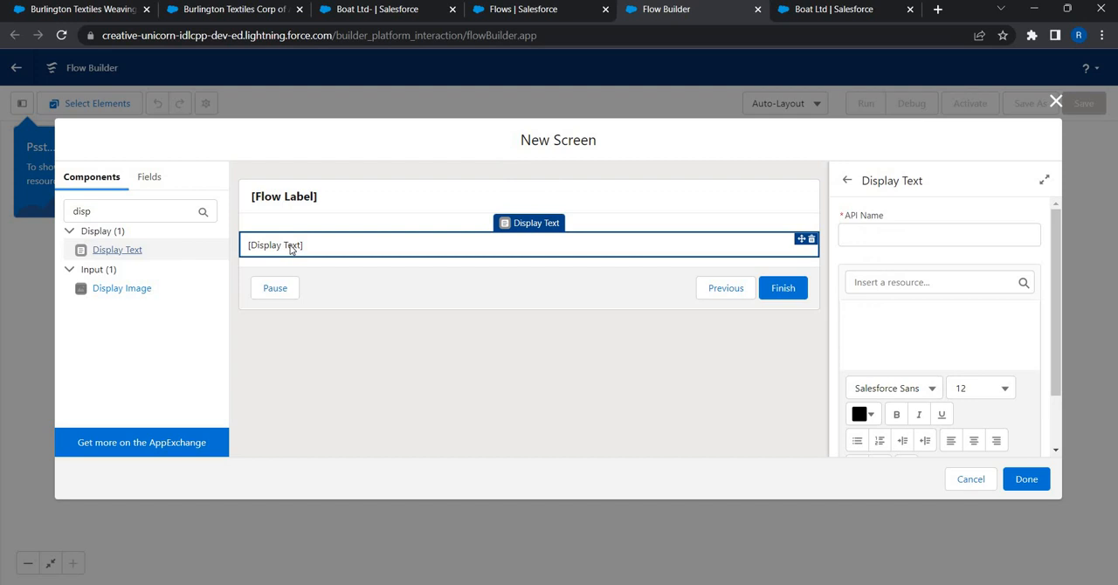
pyautogui.click(859, 239)
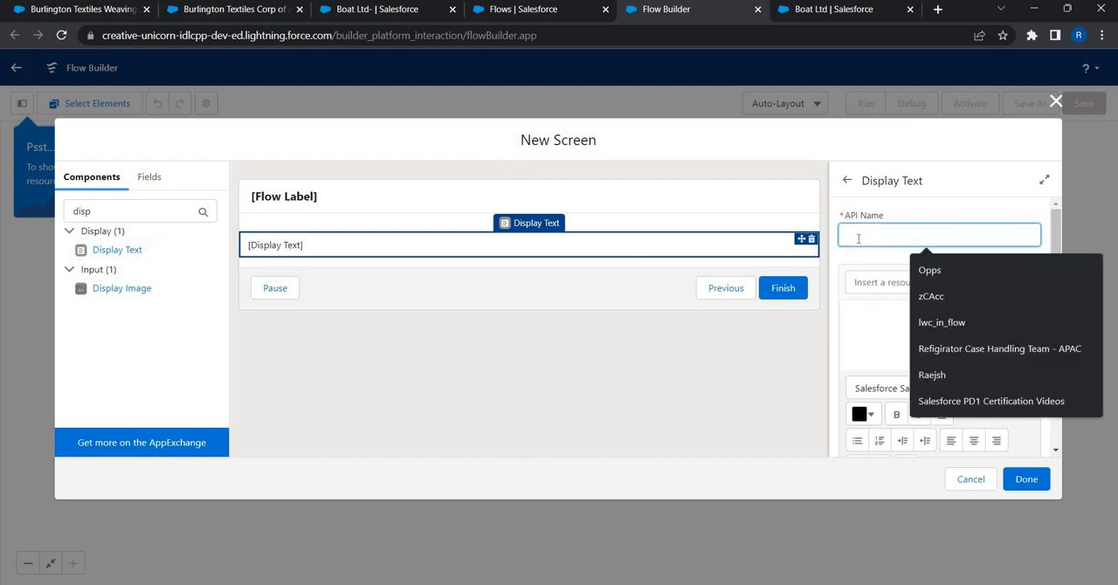
pyautogui.write('Header')
pyautogui.press('Tab')
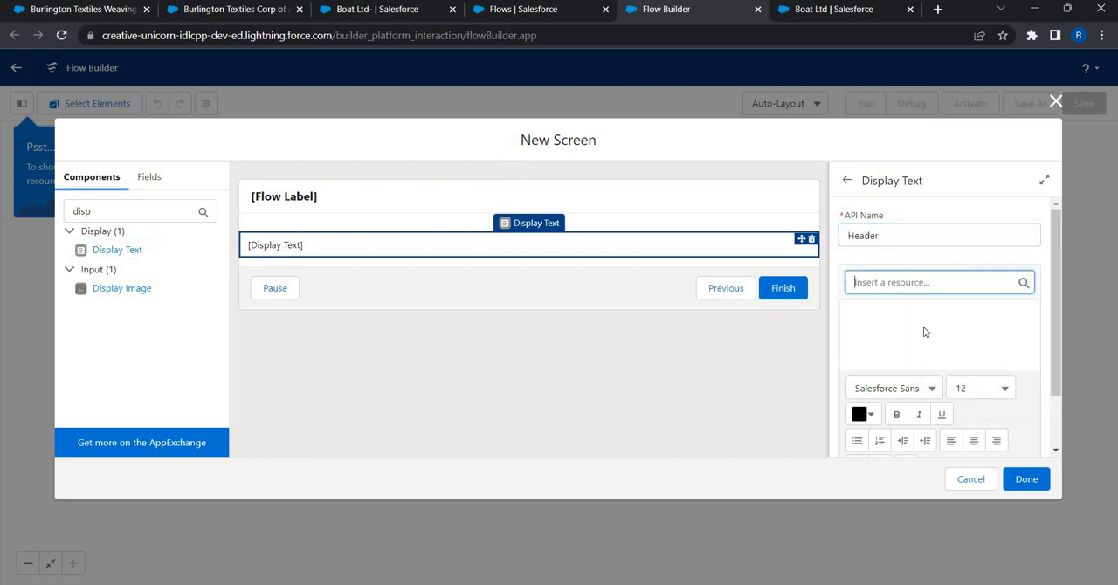
# - Write "Opportunity Id that has launched the flow:" as the content of the Header display text
pyautogui.click(913, 316)
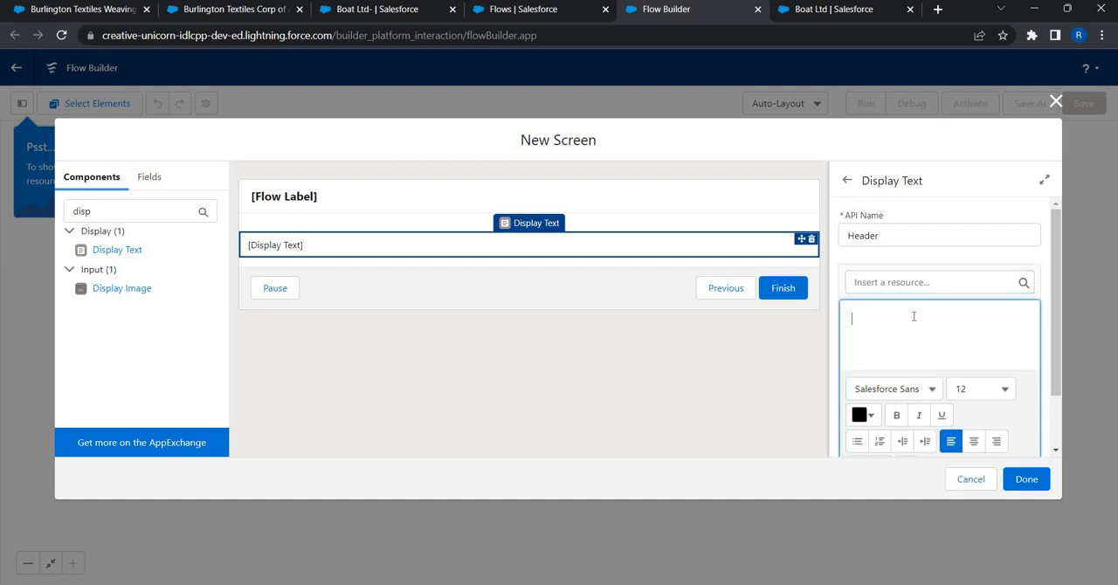
pyautogui.write('Opportunity Iha')
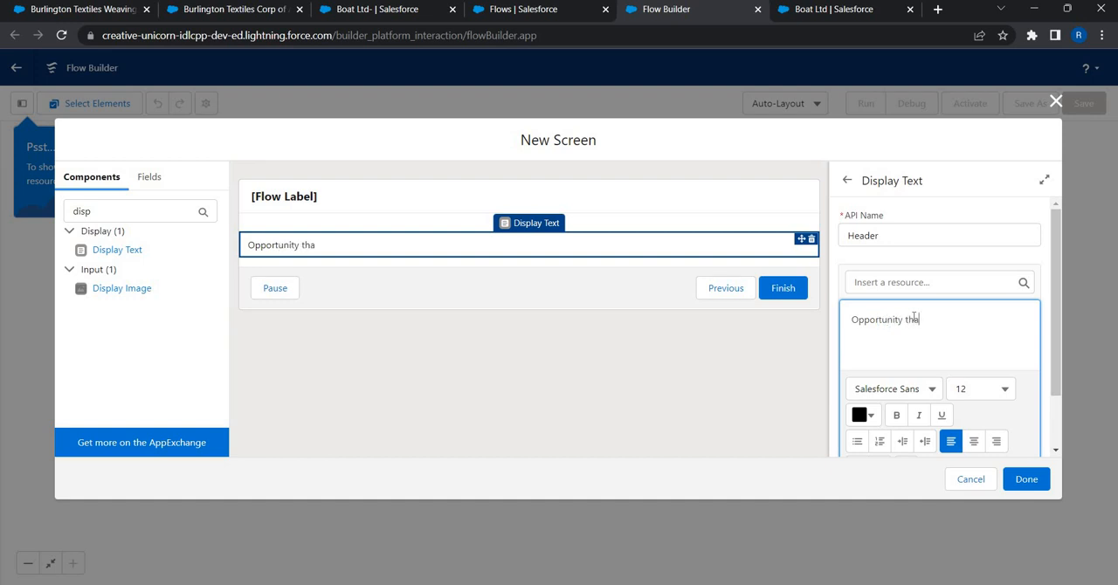
pyautogui.write('t has launched the flow')
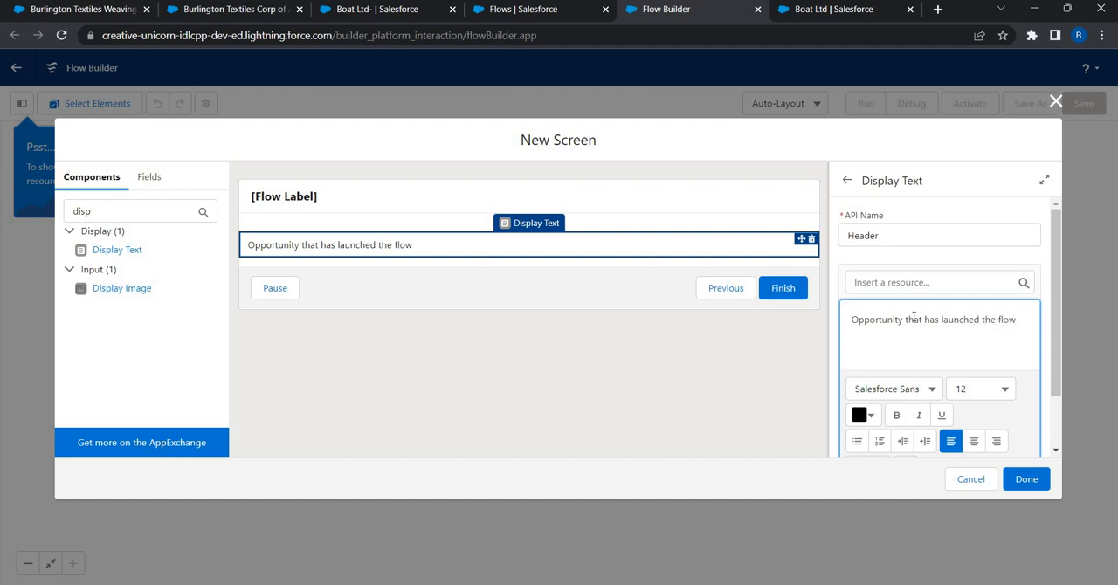
pyautogui.click(913, 317)
pyautogui.write('Id')
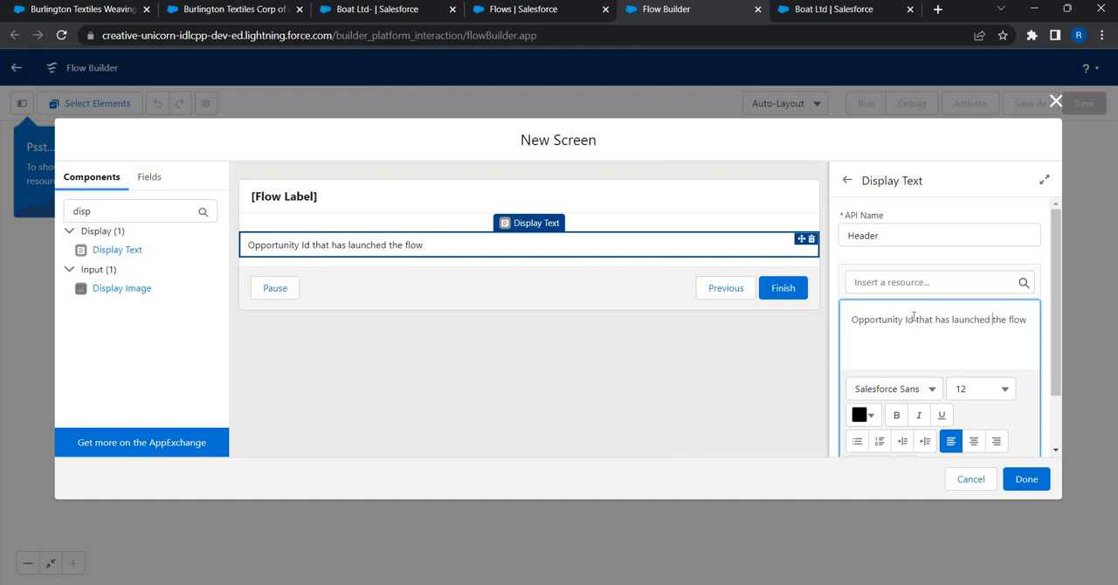
pyautogui.press('End')
pyautogui.write(':')
# - Set up a new variable resource for the display text with API name recordId and data type Text
pyautogui.click(870, 285)
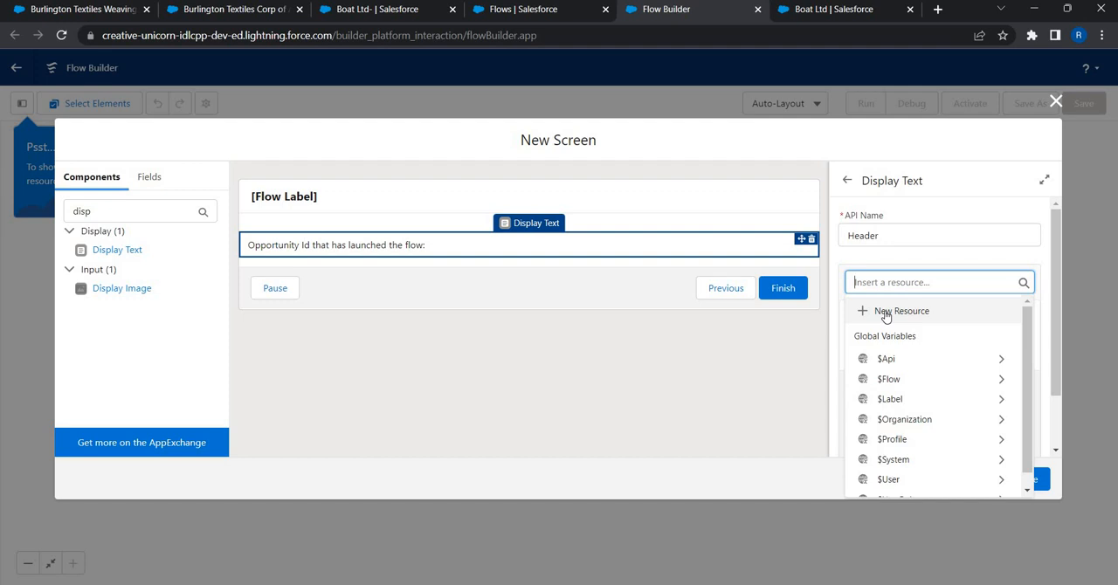
pyautogui.click(886, 313)
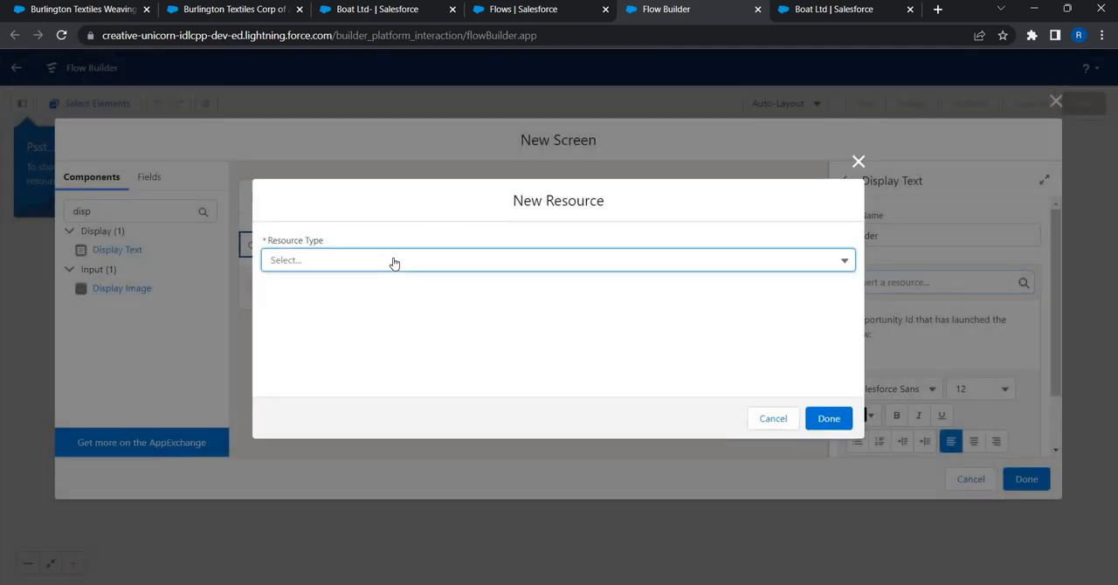
pyautogui.click(393, 264)
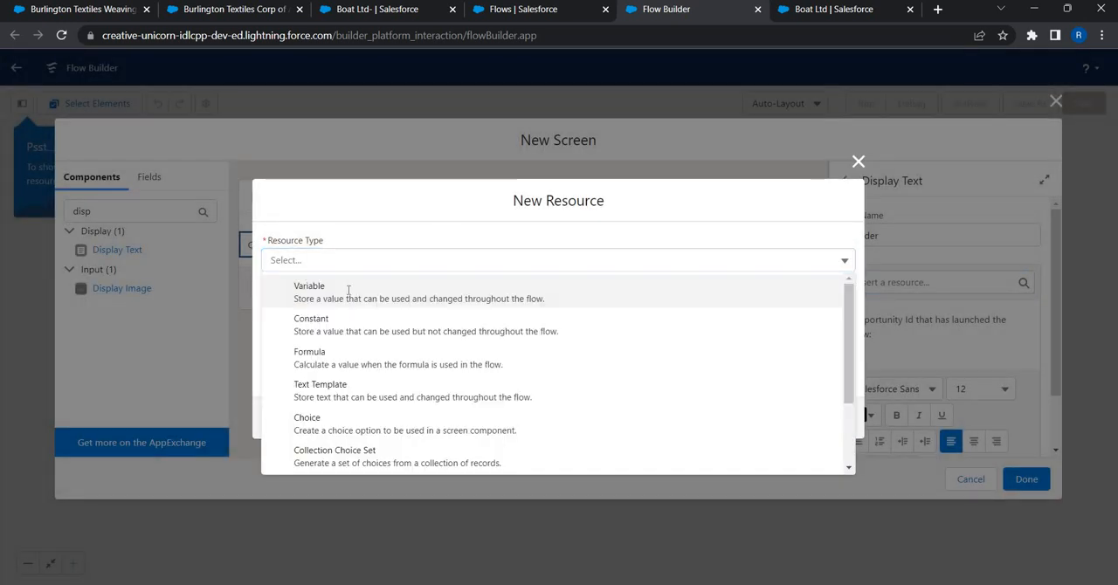
pyautogui.click(350, 288)
pyautogui.click(349, 290)
pyautogui.write('r')
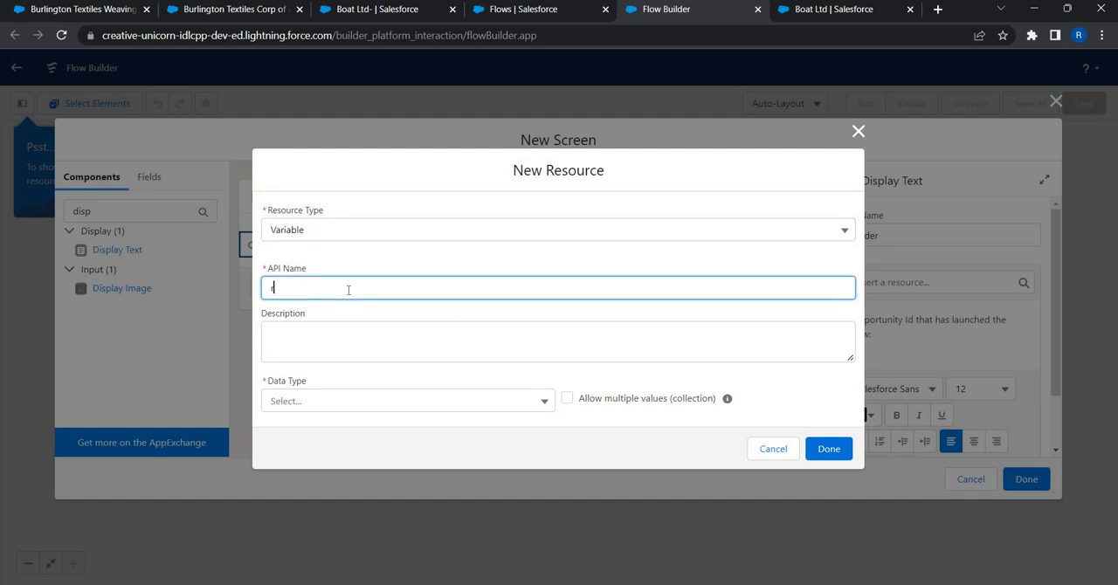
pyautogui.write('ecordId')
pyautogui.doubleClick(330, 293)
pyautogui.click(271, 287)
pyautogui.click(313, 399)
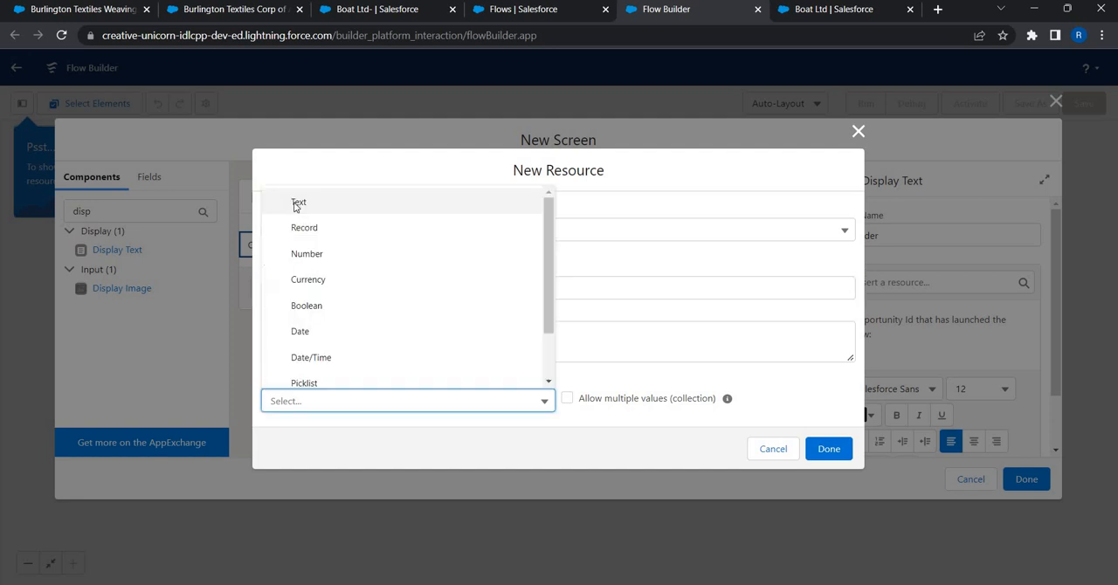
pyautogui.click(296, 205)
# - Describe the variable as "This will hold the record Id of the record that has launched the flow", allow input, and create it
pyautogui.click(491, 296)
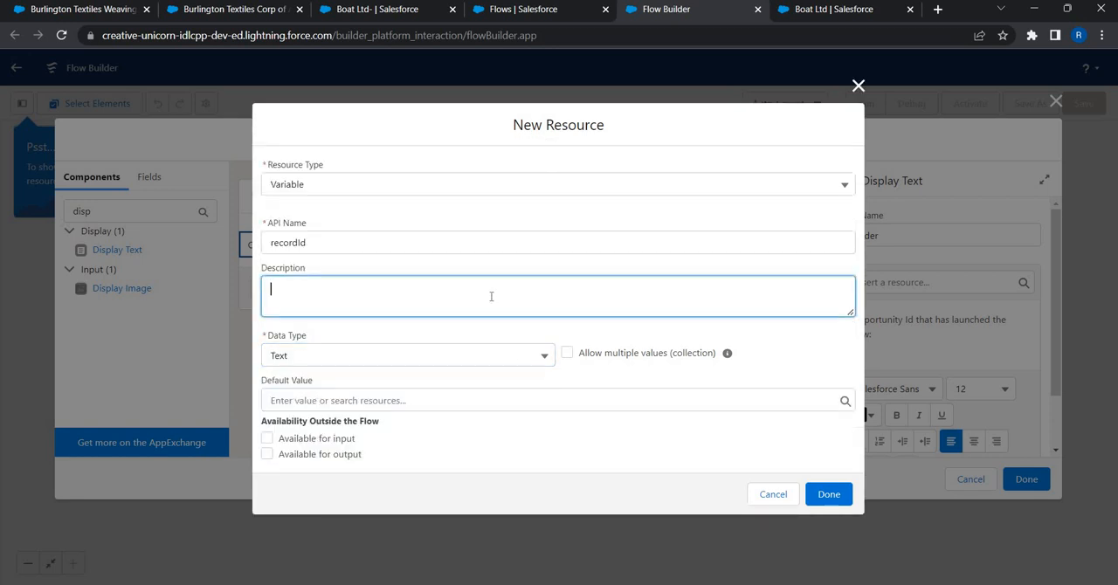
pyautogui.write('This will hold the record Id of th s')
pyautogui.press('BackSpace')
pyautogui.press('BackSpace')
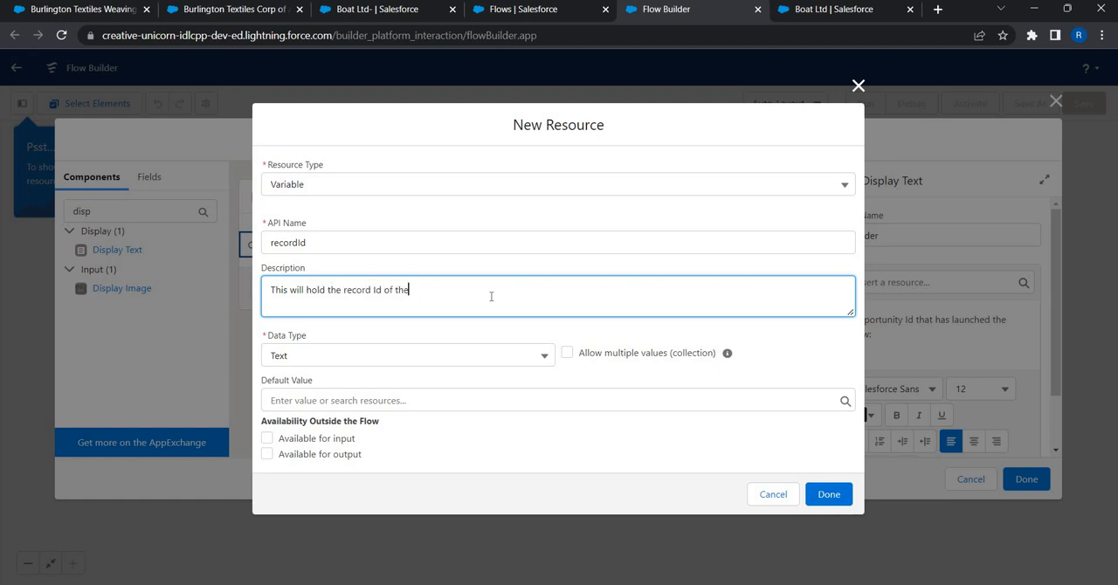
pyautogui.write('e record that has launched the flow')
pyautogui.click(431, 444)
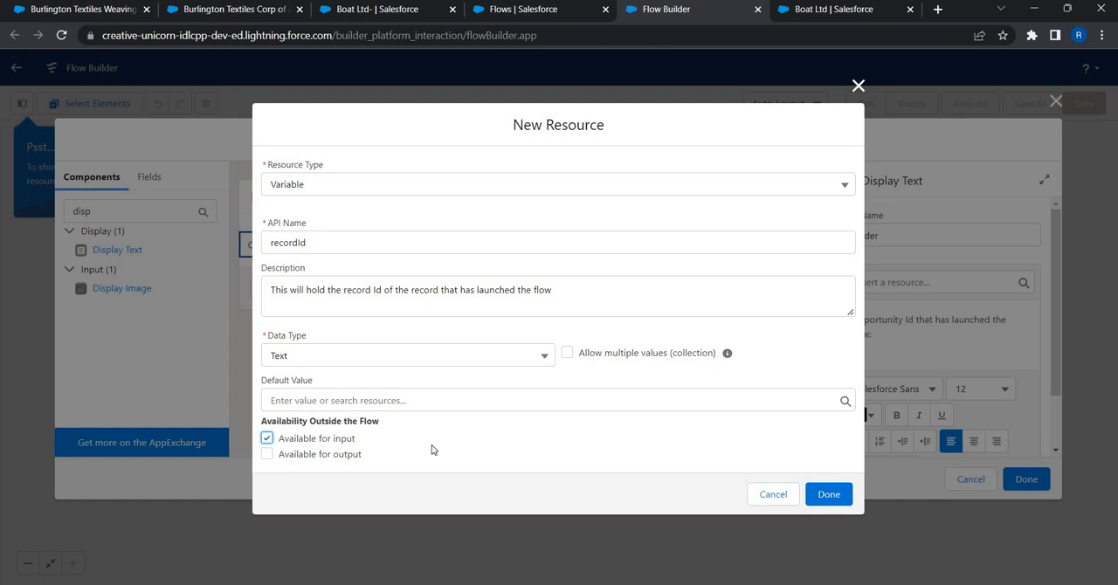
pyautogui.click(834, 495)
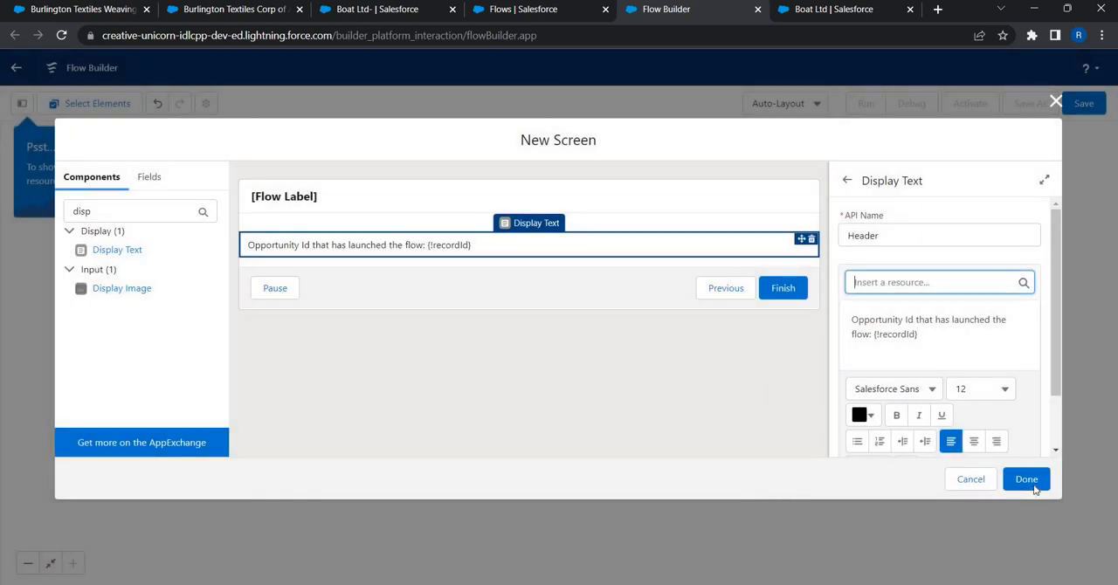
# - Finish the New Contact screen, save the flow with the label "Add Contact from opportunity", and activate it
pyautogui.click(1027, 479)
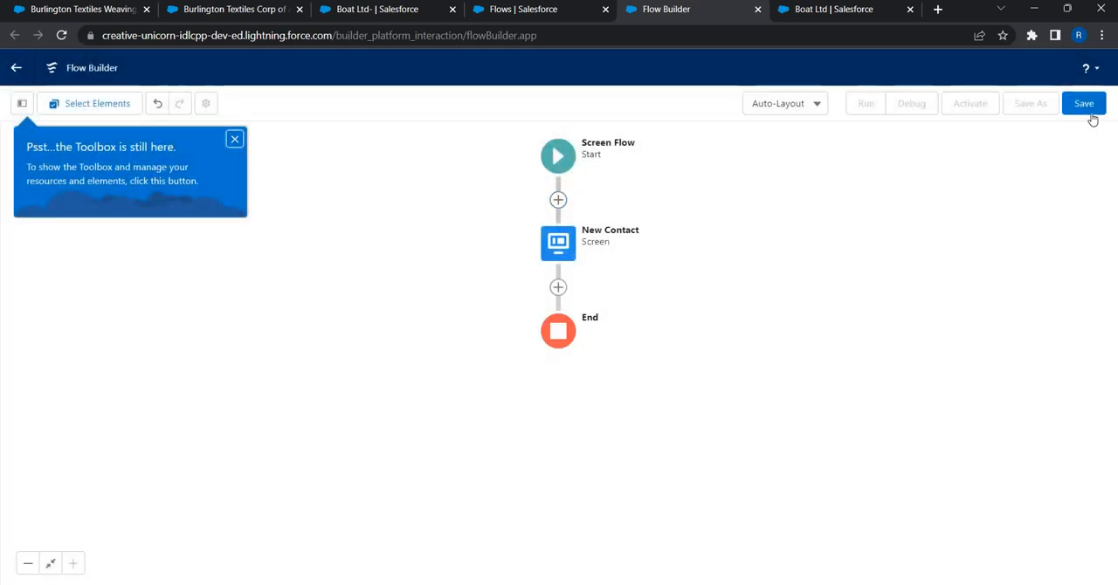
pyautogui.click(1091, 107)
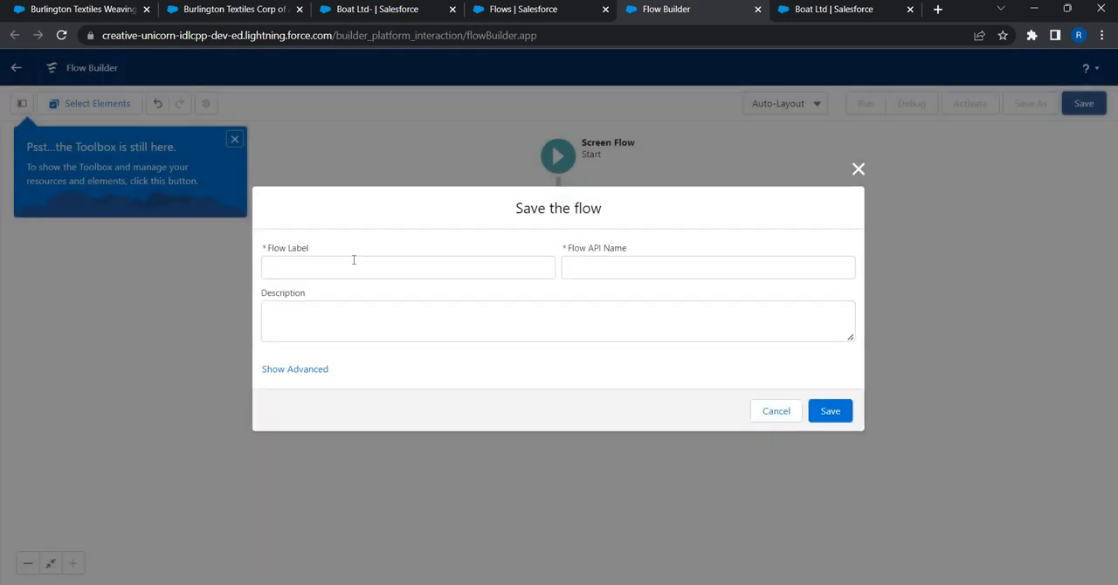
pyautogui.click(353, 260)
pyautogui.write('Add')
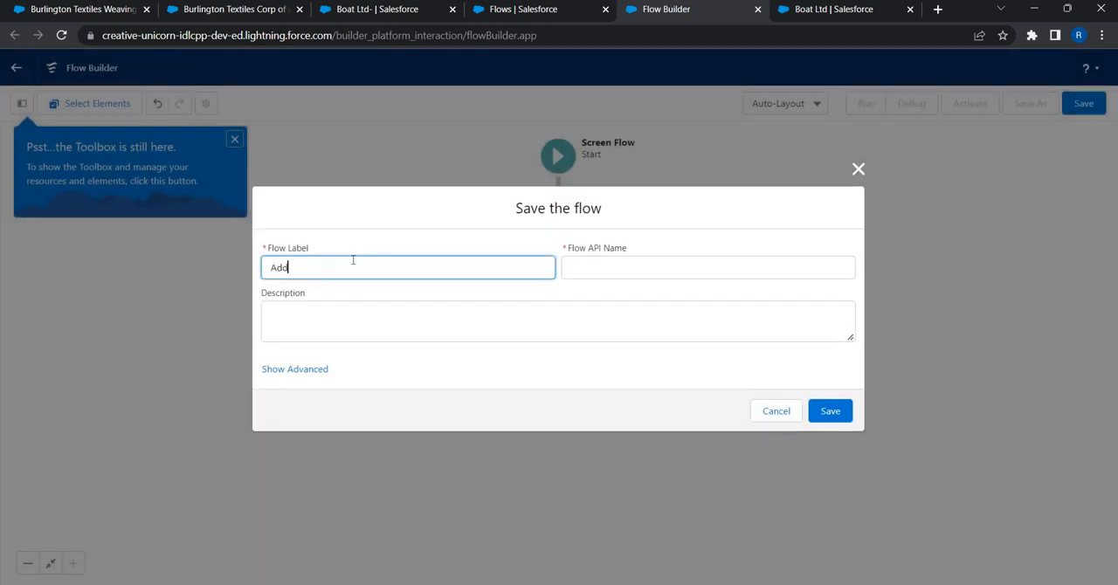
pyautogui.write(' Contact from opportunity')
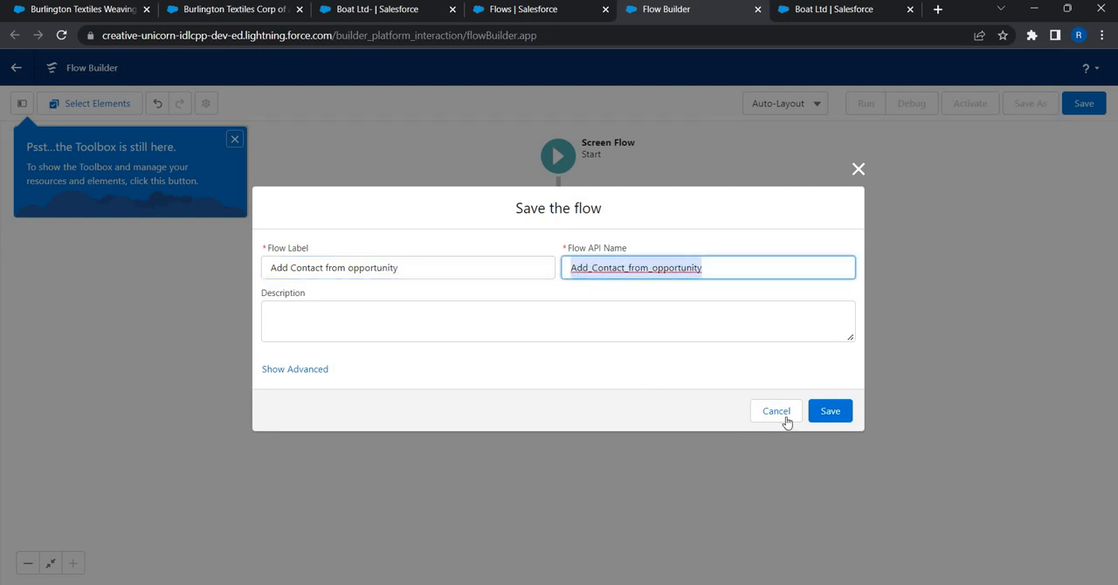
pyautogui.click(830, 410)
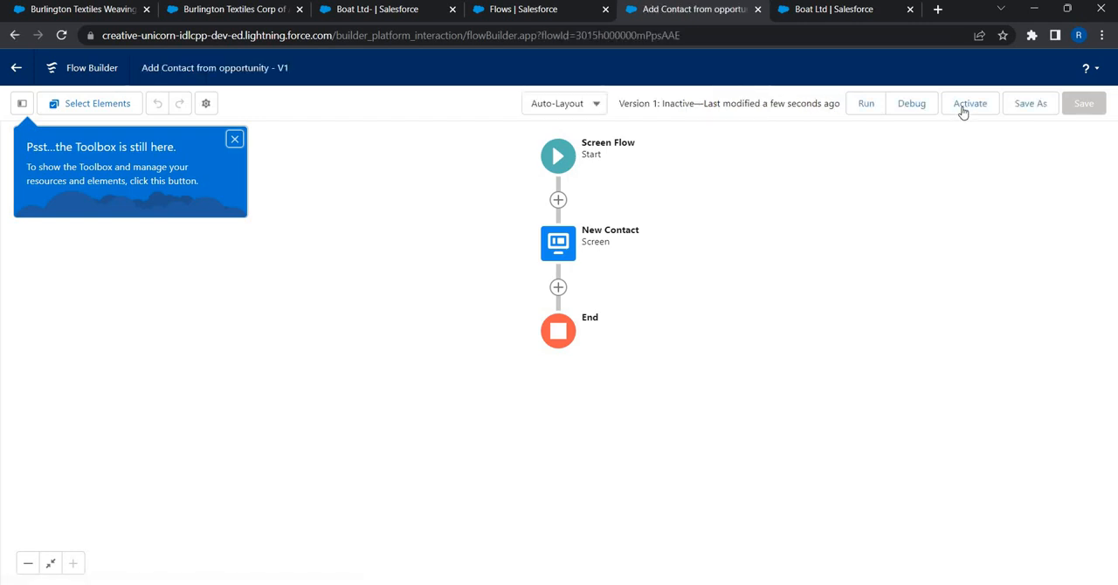
pyautogui.click(968, 105)
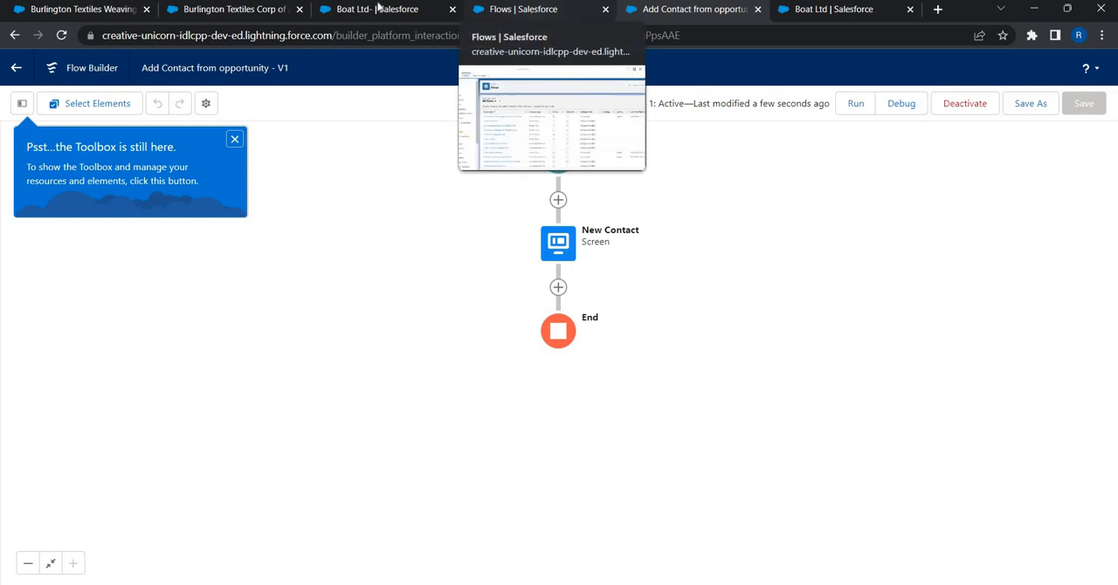
# - Find the Opportunity object in Object Manager and open its Buttons, Links, and Actions
pyautogui.click(522, 10)
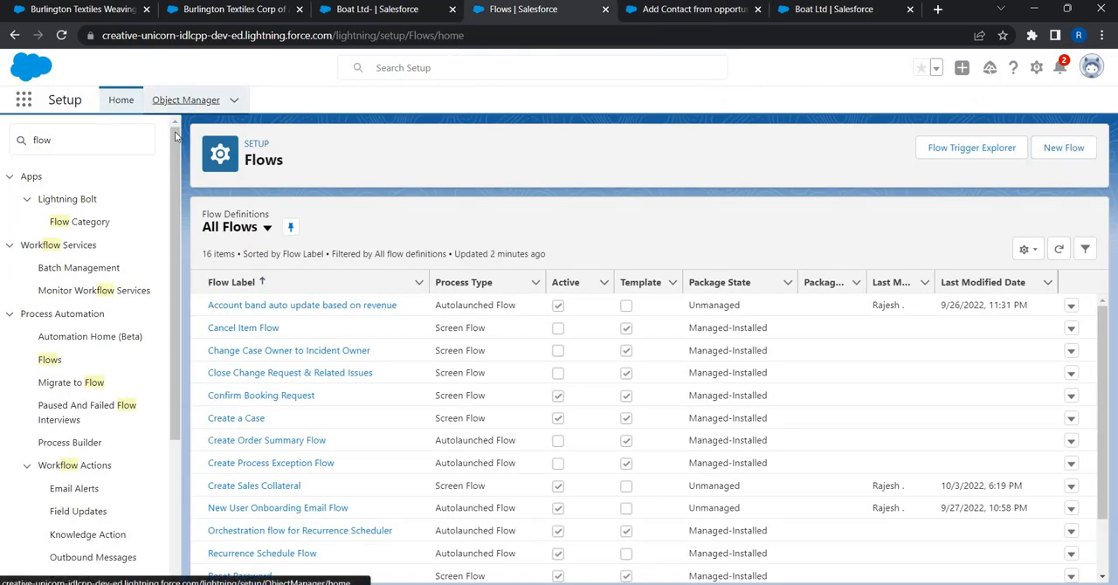
pyautogui.click(186, 99)
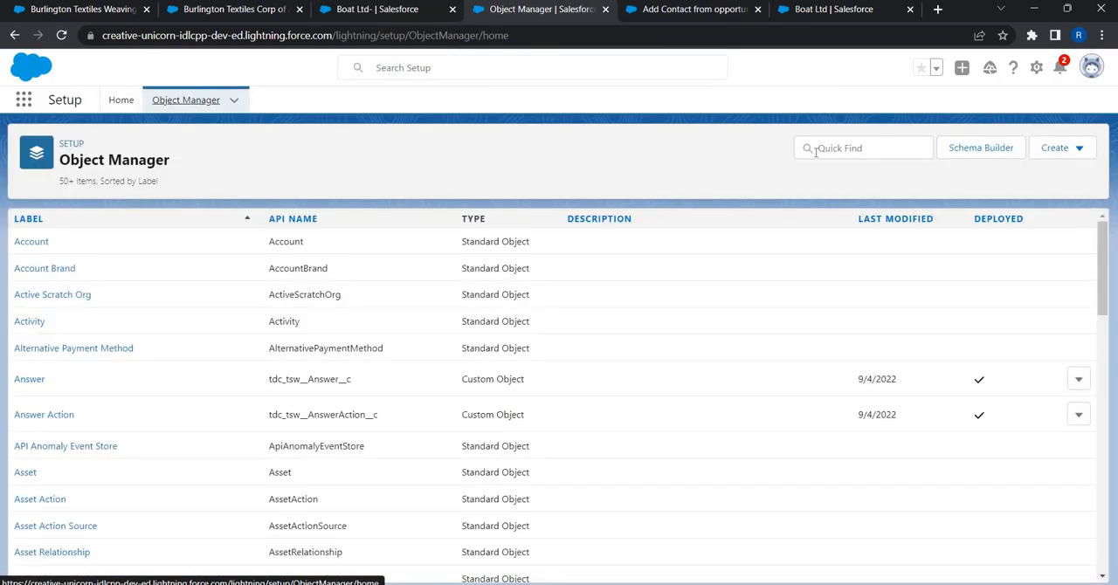
pyautogui.click(815, 152)
pyautogui.write('opp')
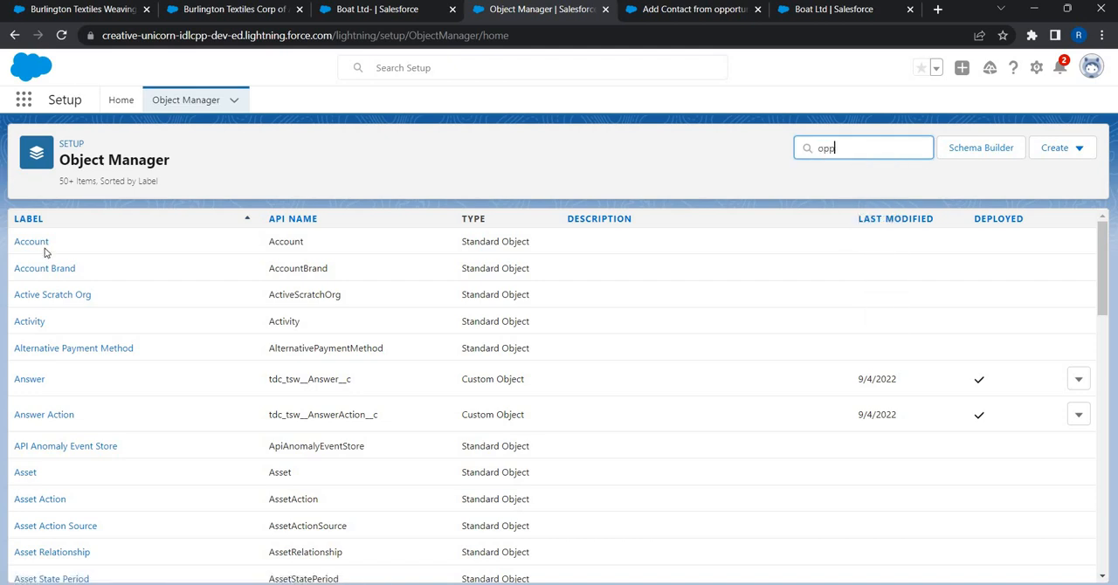
pyautogui.click(45, 244)
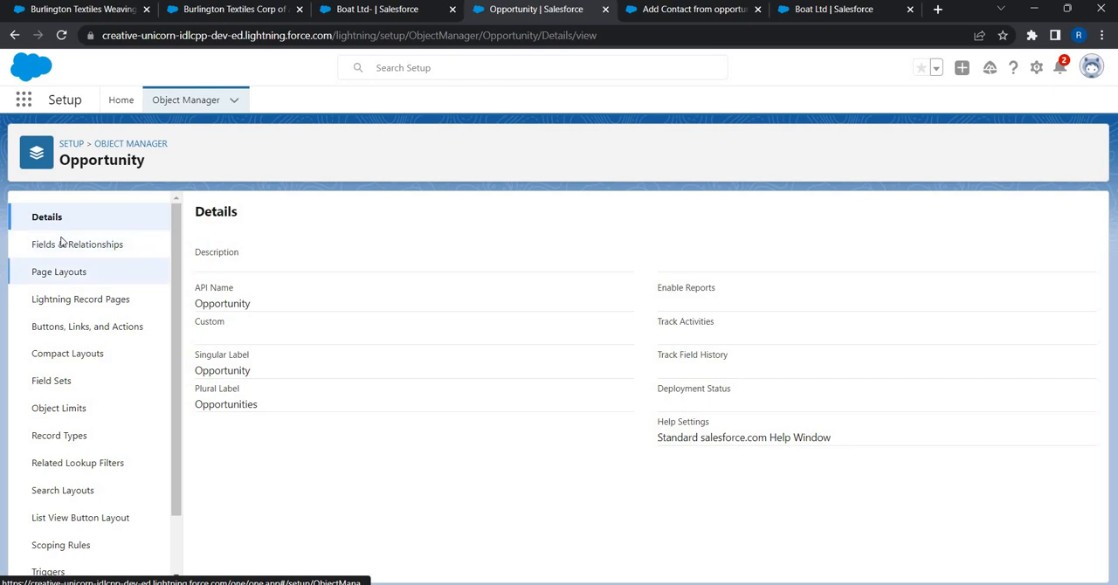
pyautogui.click(61, 244)
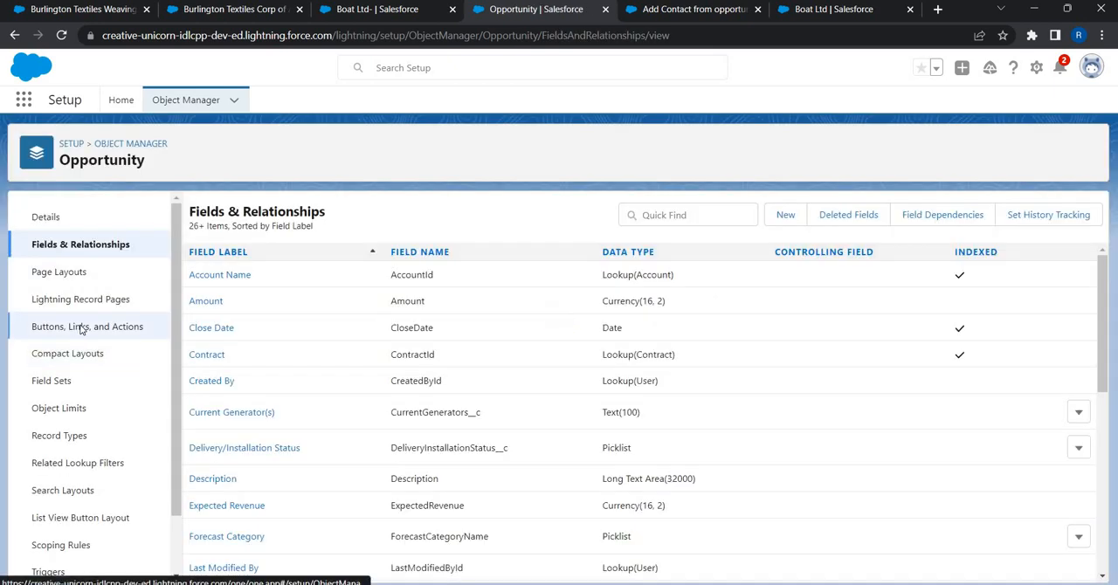
pyautogui.click(80, 325)
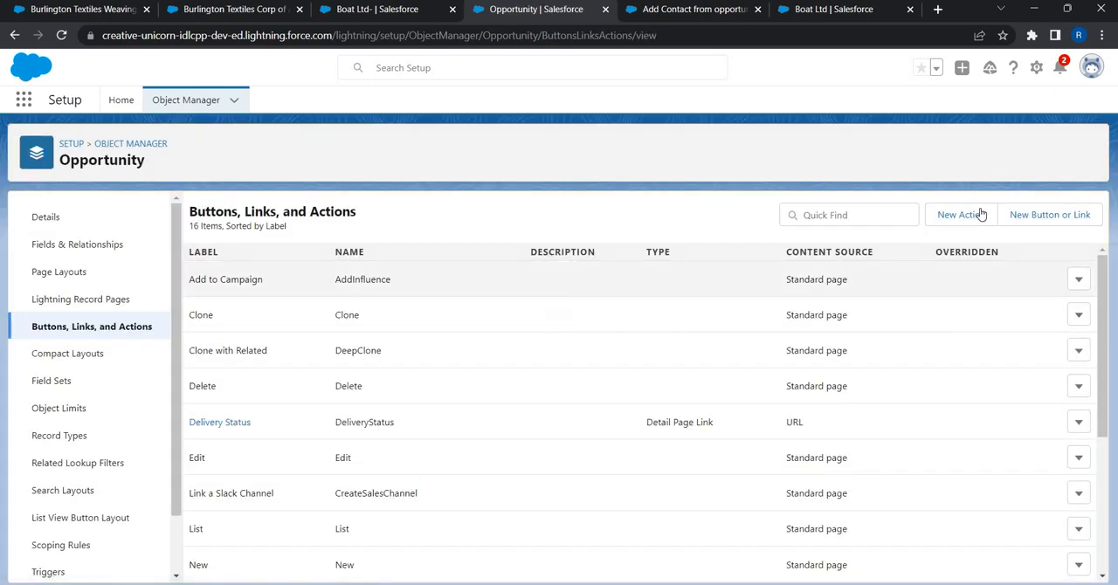
# - Start a new Opportunity action with action type Flow that runs the "Add Contact from opportunity" flow
pyautogui.click(961, 214)
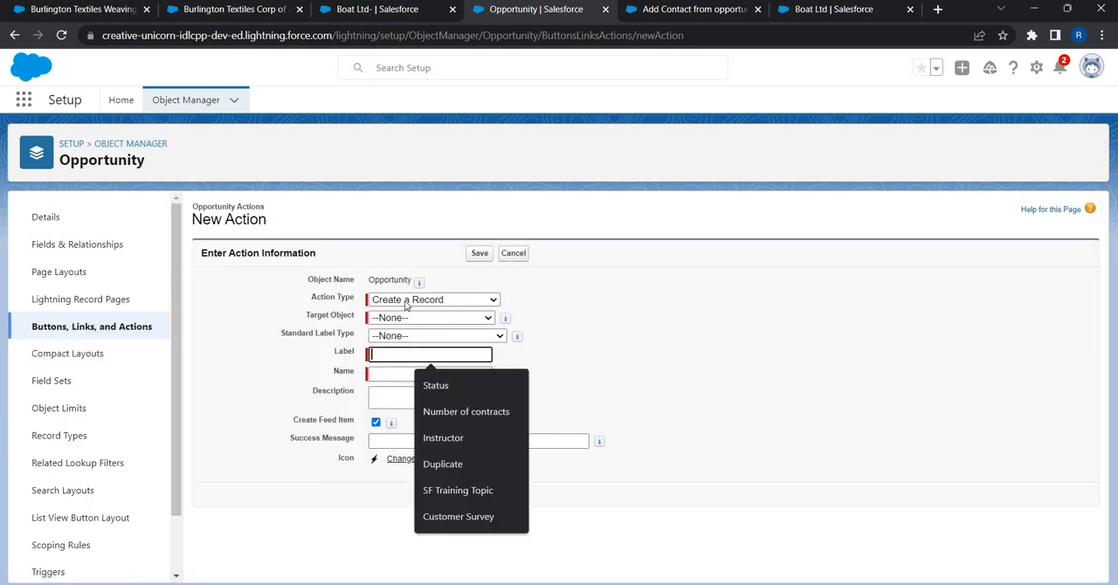
pyautogui.click(405, 301)
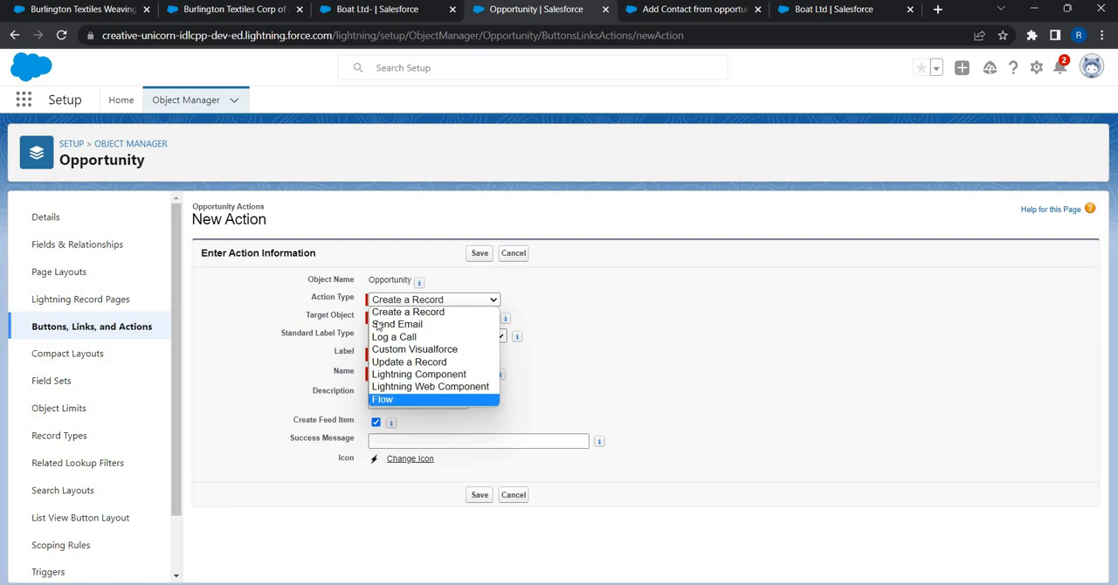
pyautogui.click(384, 399)
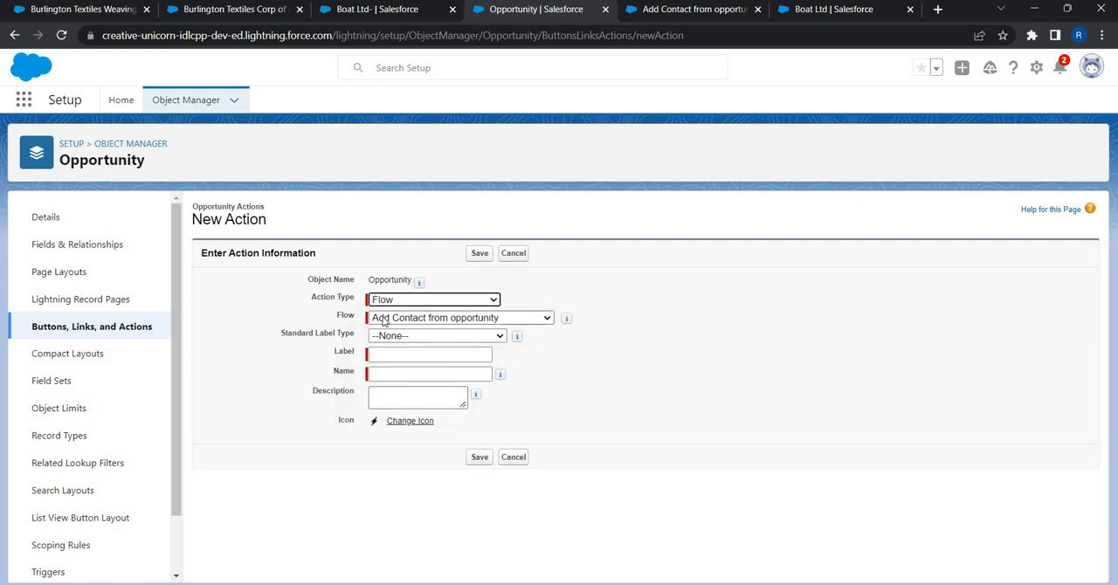
pyautogui.click(382, 320)
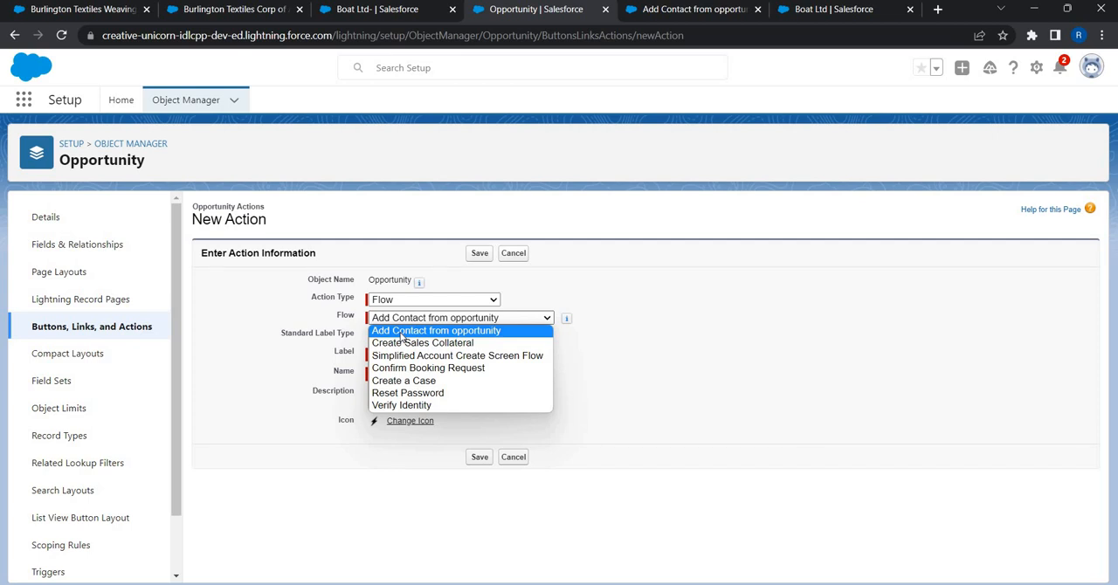
pyautogui.click(401, 332)
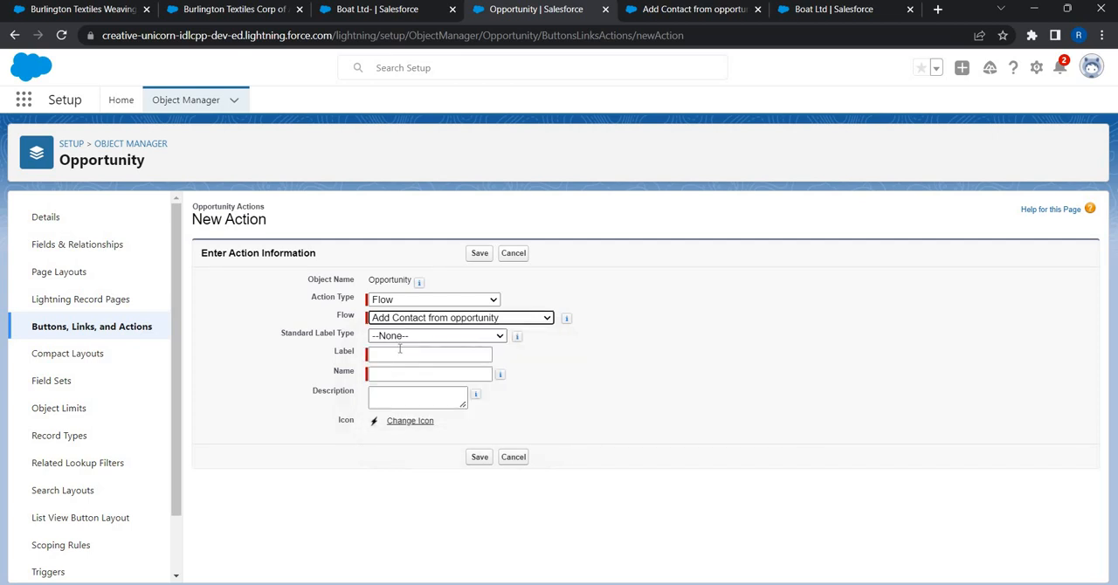
# - Label the action "Add Contact", describe it as "This will launch contact input form", and save it
pyautogui.click(399, 352)
pyautogui.write('A')
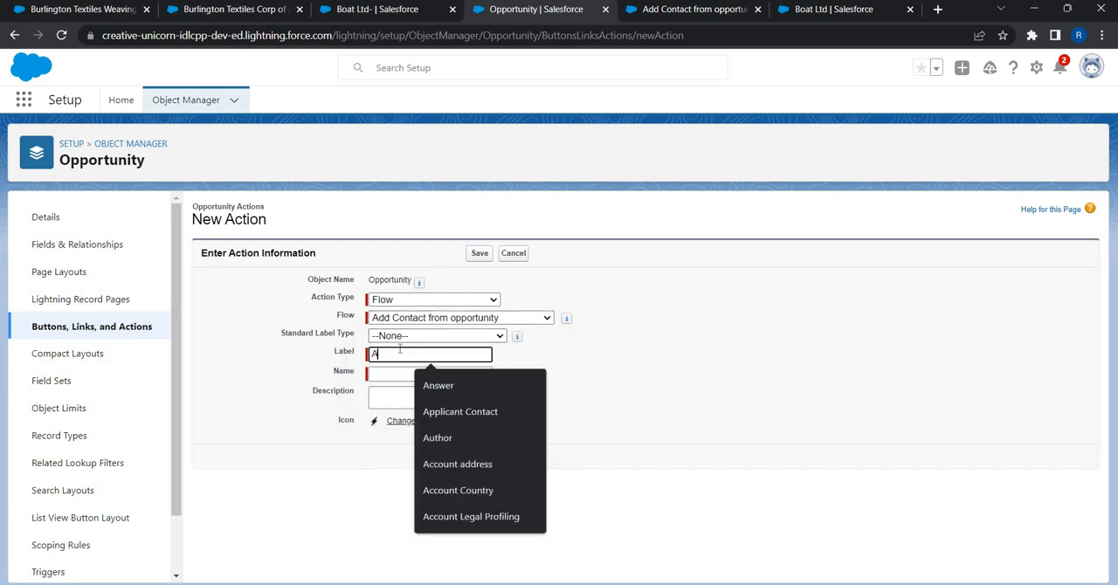
pyautogui.write('dd Contact')
pyautogui.press('Tab')
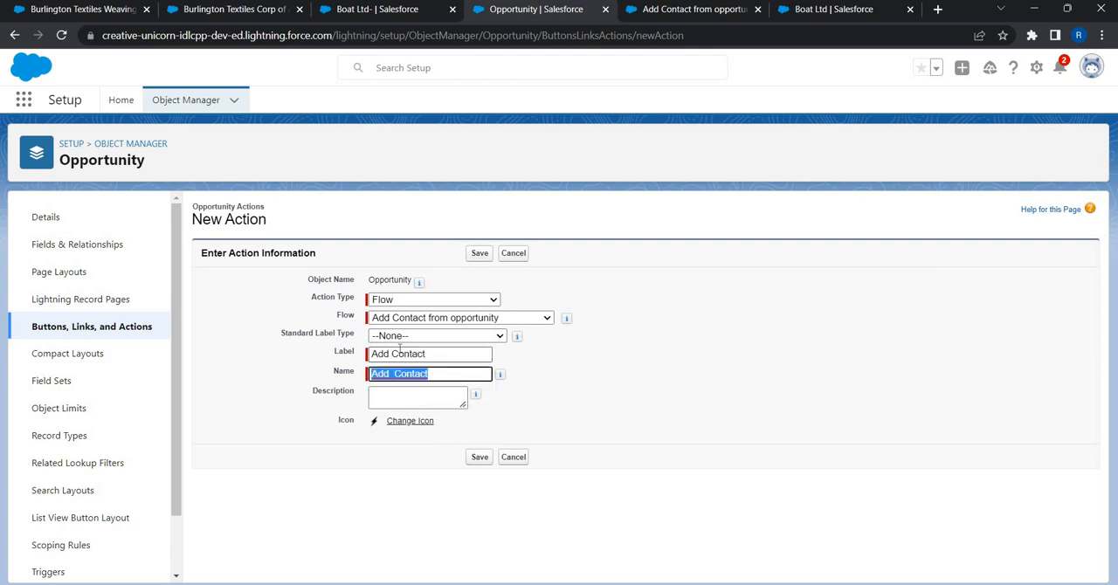
pyautogui.press('Tab')
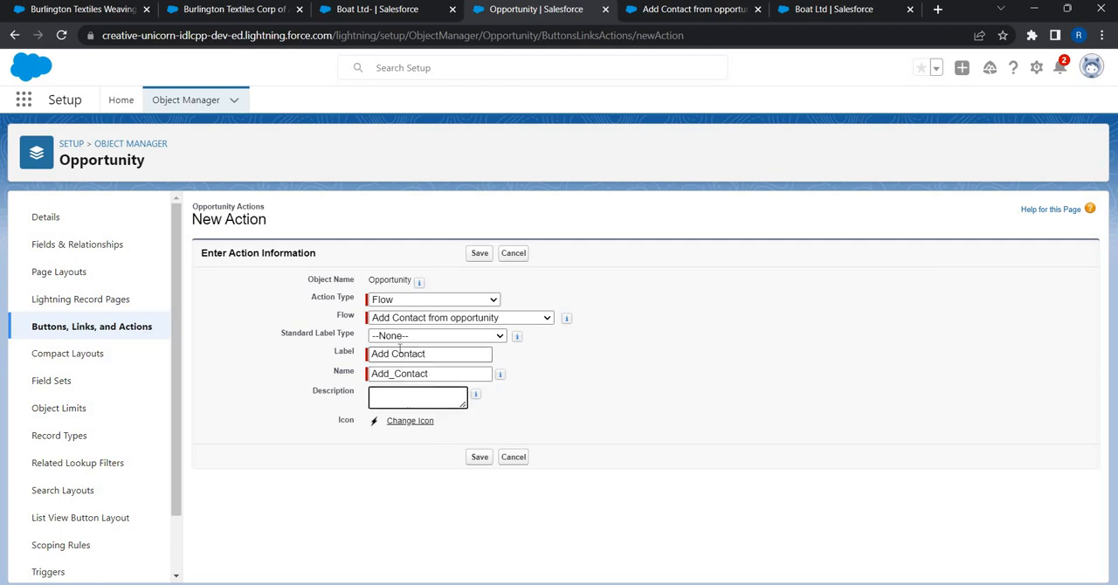
pyautogui.write('This will launch contact input form')
pyautogui.click(479, 457)
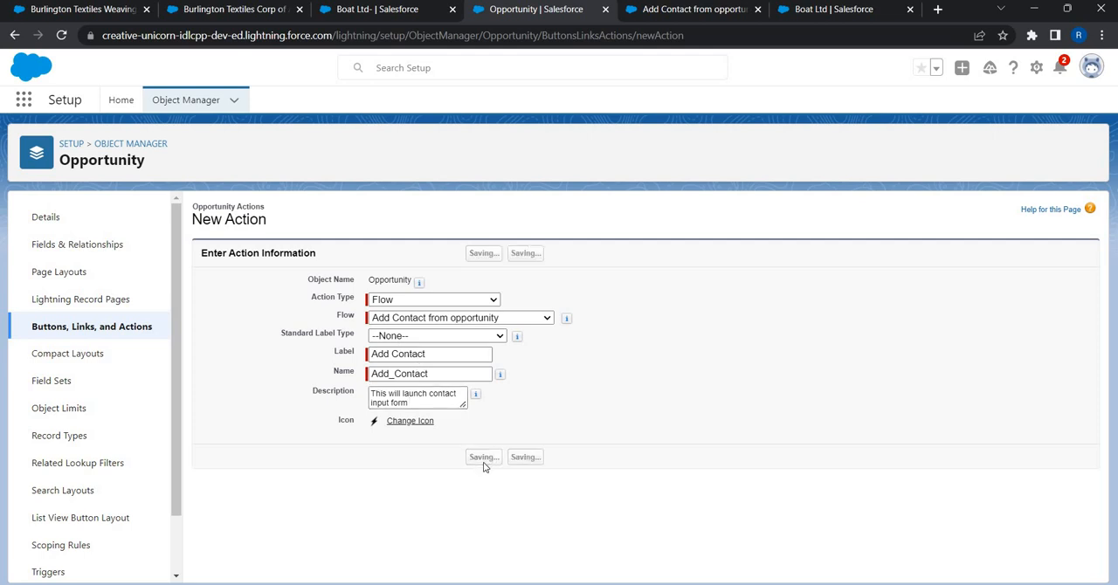
# - Find the Opportunity object in Object Manager again and open its page layout named Opportunity Layout
pyautogui.click(177, 103)
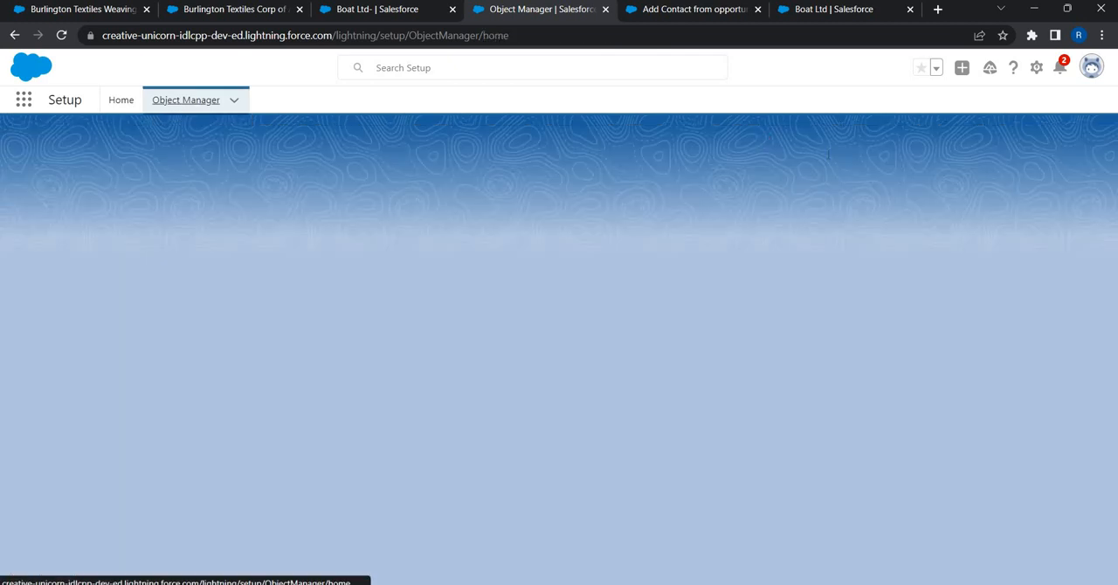
pyautogui.click(828, 149)
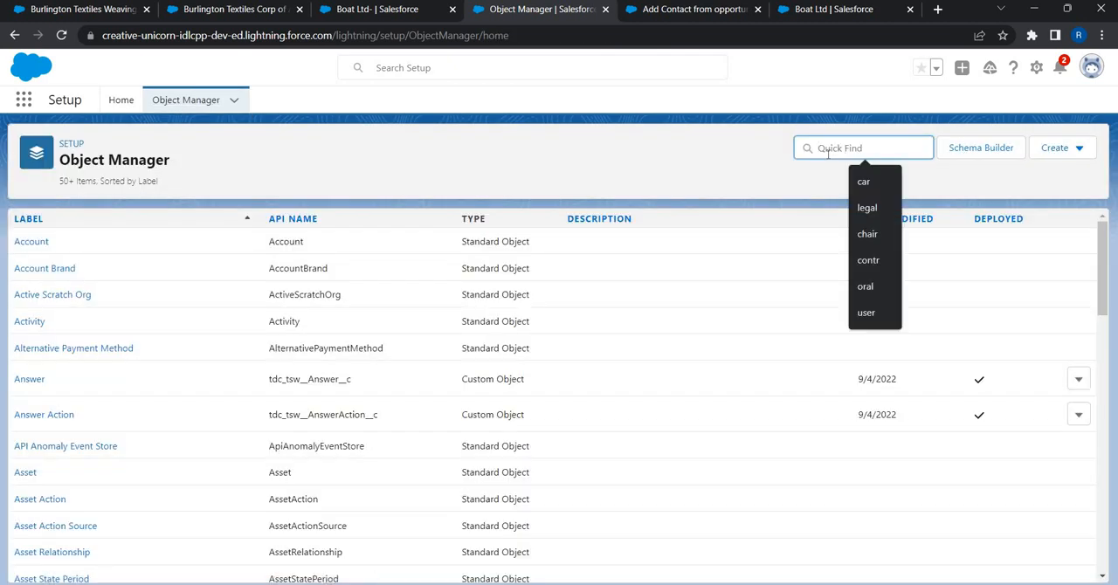
pyautogui.write('opp')
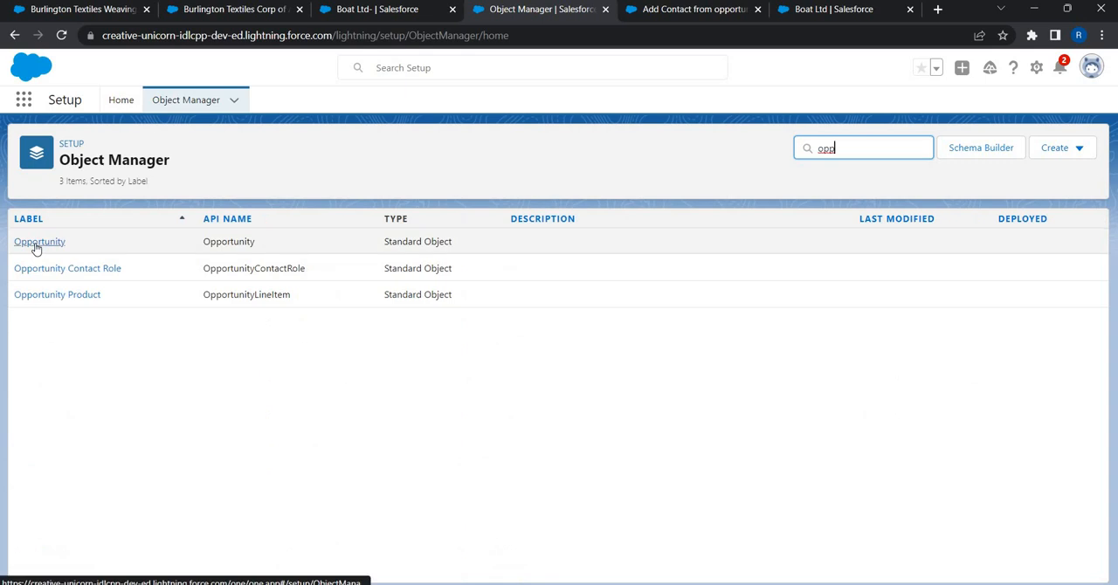
pyautogui.click(33, 244)
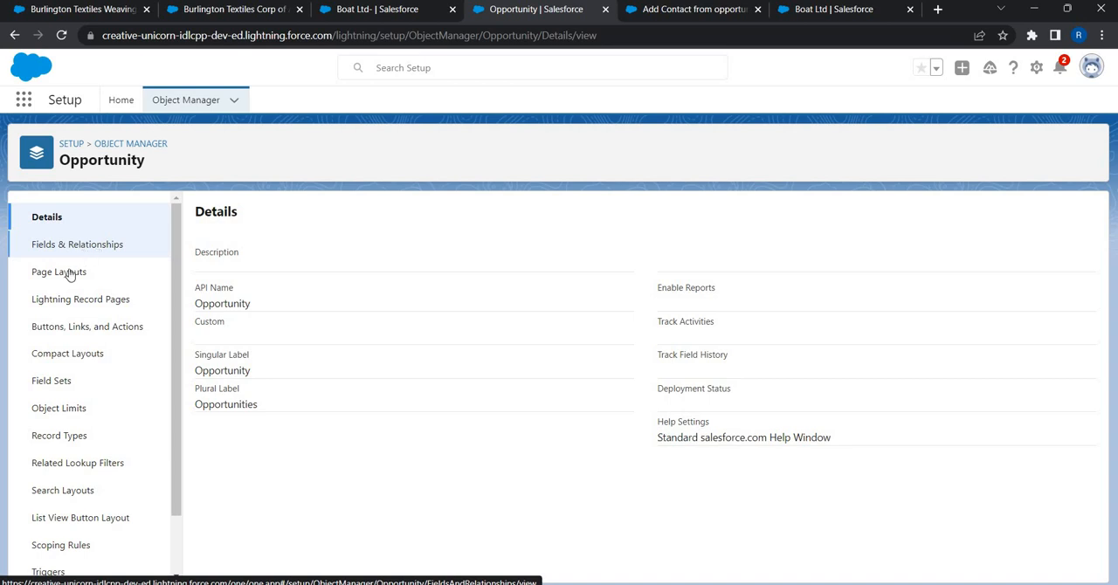
pyautogui.click(69, 275)
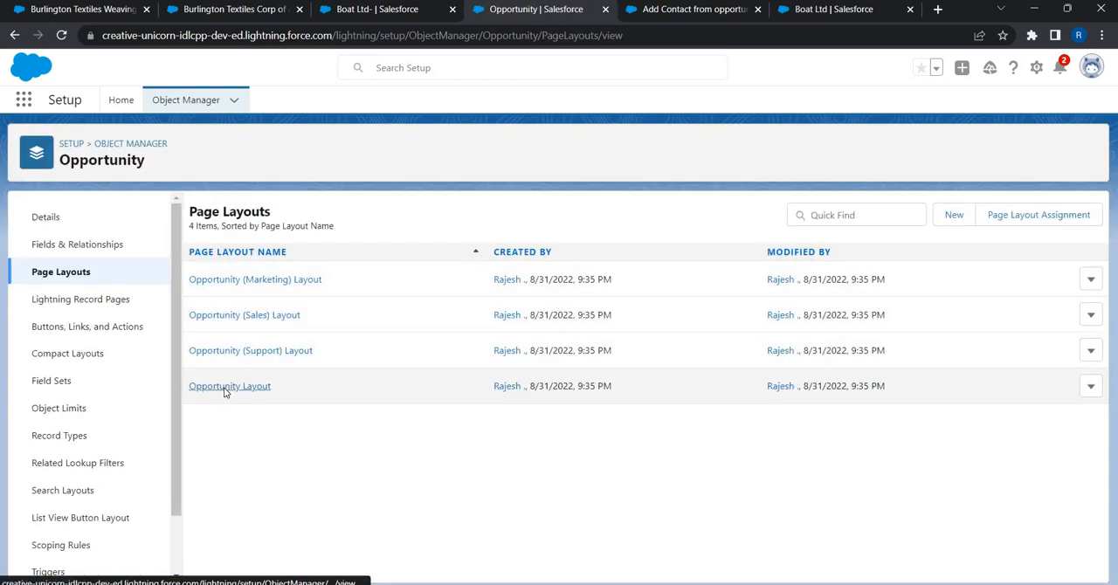
pyautogui.click(225, 388)
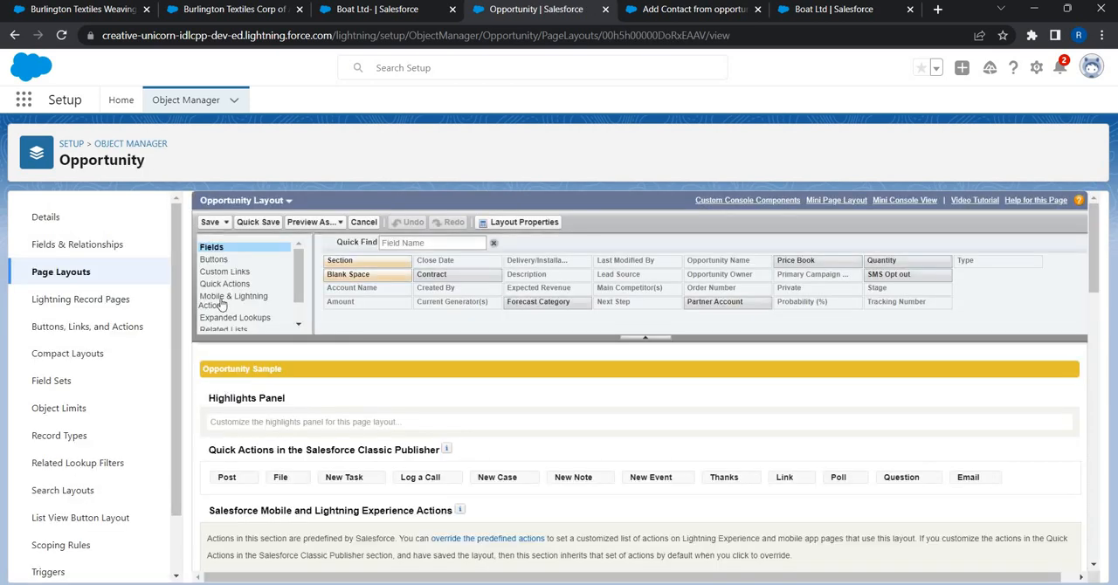
# - Override the predefined mobile and Lightning actions, place Add Contact first among them, and save the layout
pyautogui.click(225, 300)
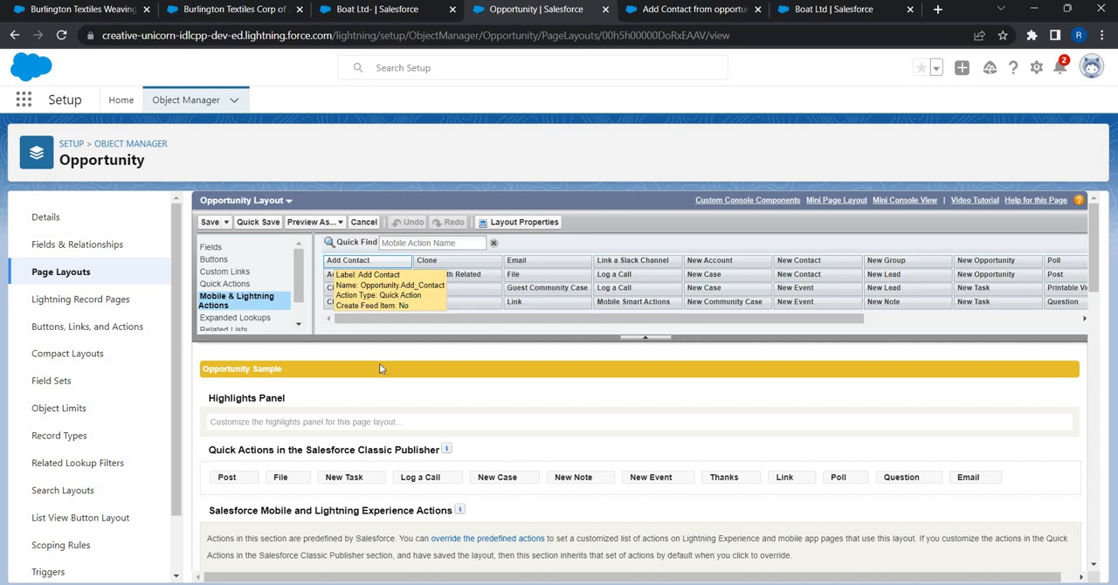
pyautogui.click(478, 543)
pyautogui.scroll(-1, 366, 262)
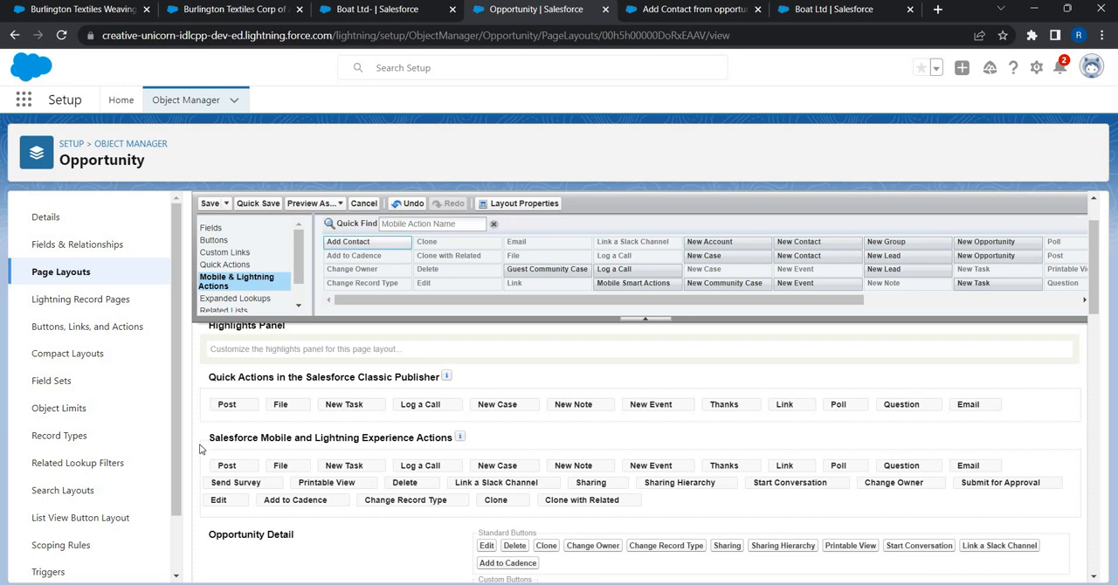
pyautogui.moveTo(348, 241)
pyautogui.mouseDown()
pyautogui.moveTo(262, 473)
pyautogui.moveTo(694, 500)
pyautogui.moveTo(386, 493)
pyautogui.moveTo(222, 466)
pyautogui.mouseUp()
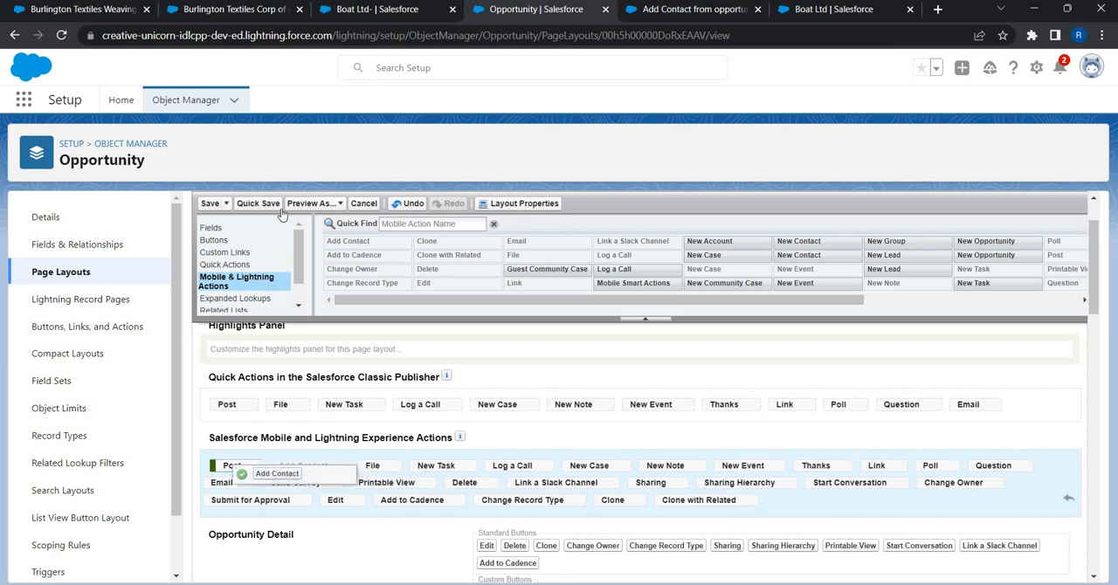
pyautogui.click(210, 204)
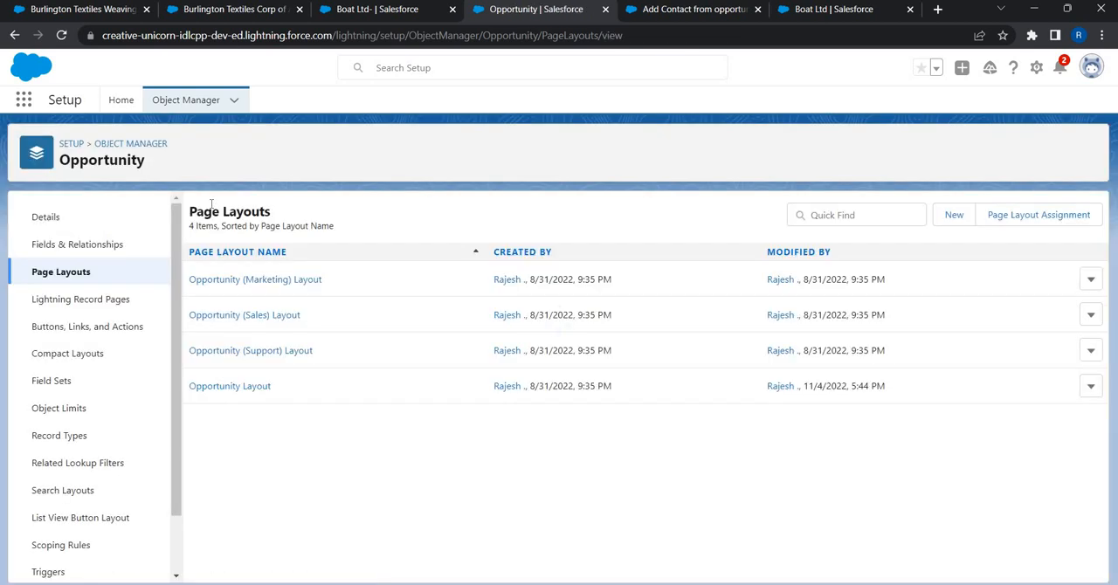
# - Reload the Boat Ltd- opportunity record and launch its Add Contact action
pyautogui.click(376, 11)
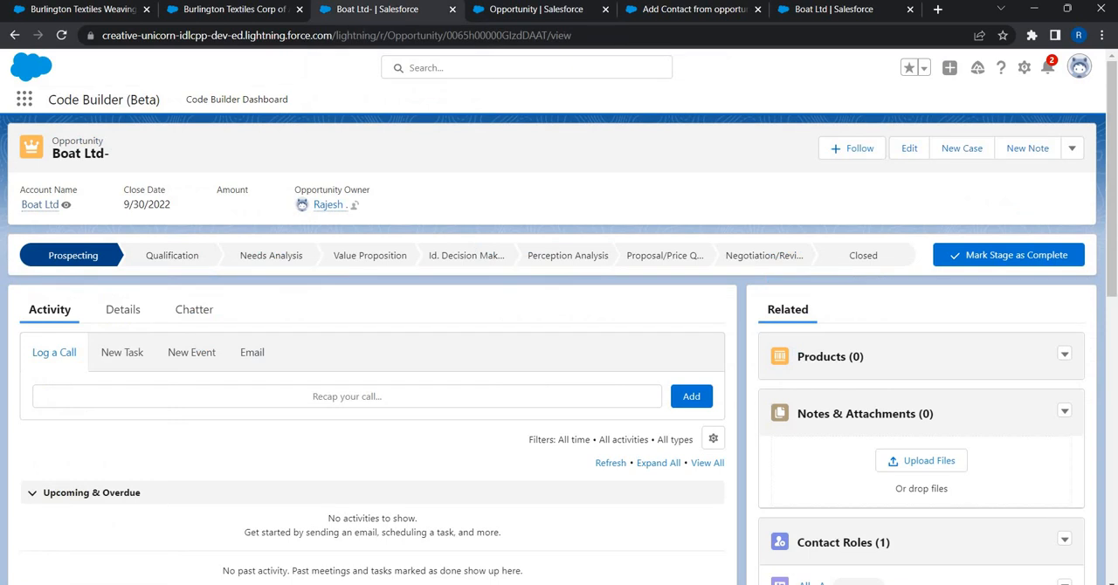
pyautogui.click(364, 34)
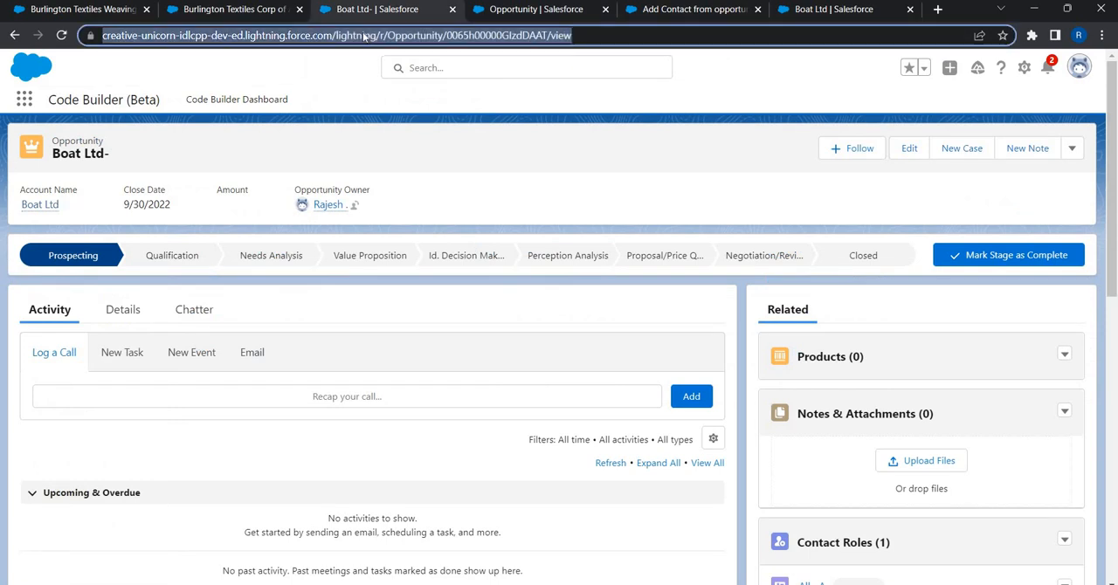
pyautogui.press('Return')
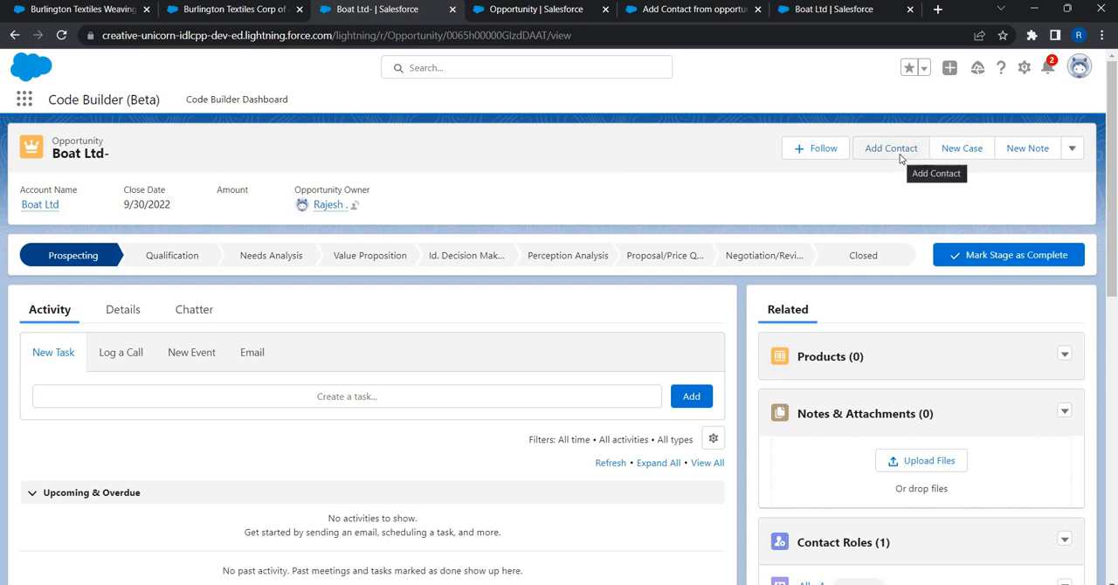
pyautogui.click(900, 155)
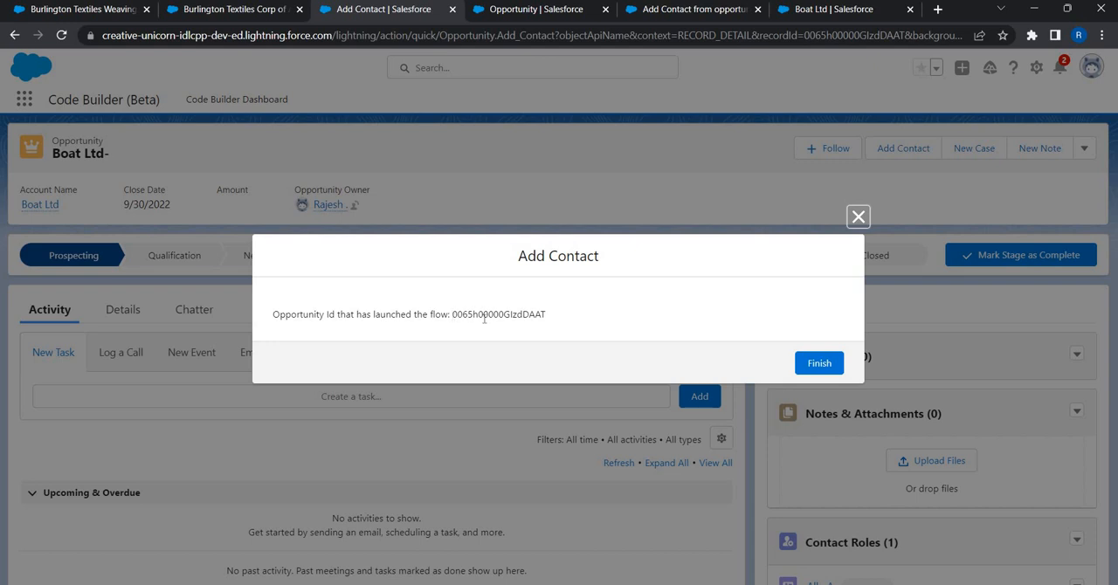
# - Highlight the opportunity Id shown in the Add Contact flow screen to check it against the launching record
pyautogui.moveTo(452, 315); pyautogui.dragTo(551, 326)
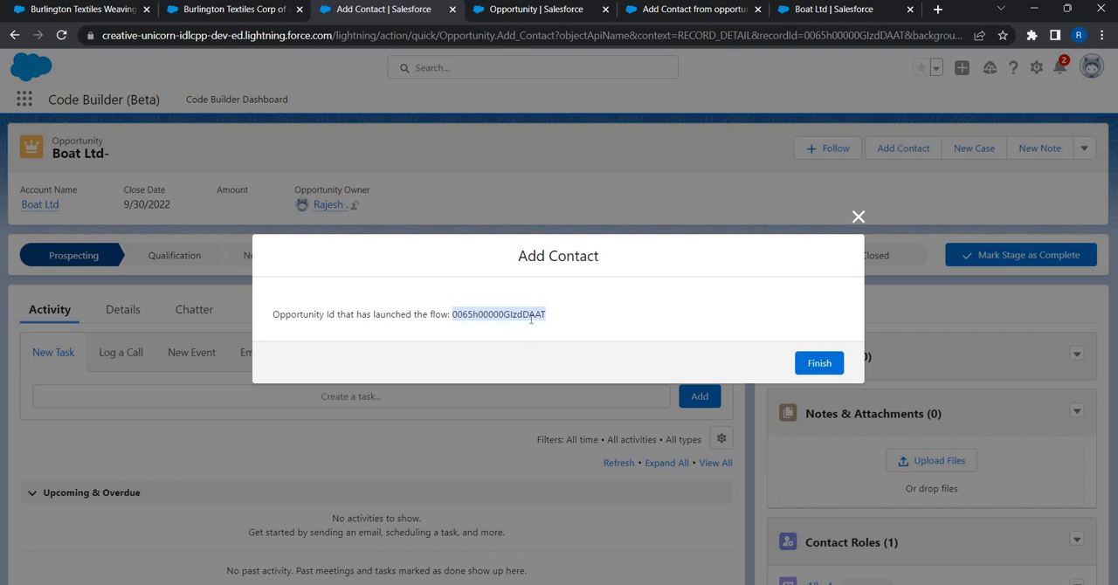
pyautogui.click(520, 318)
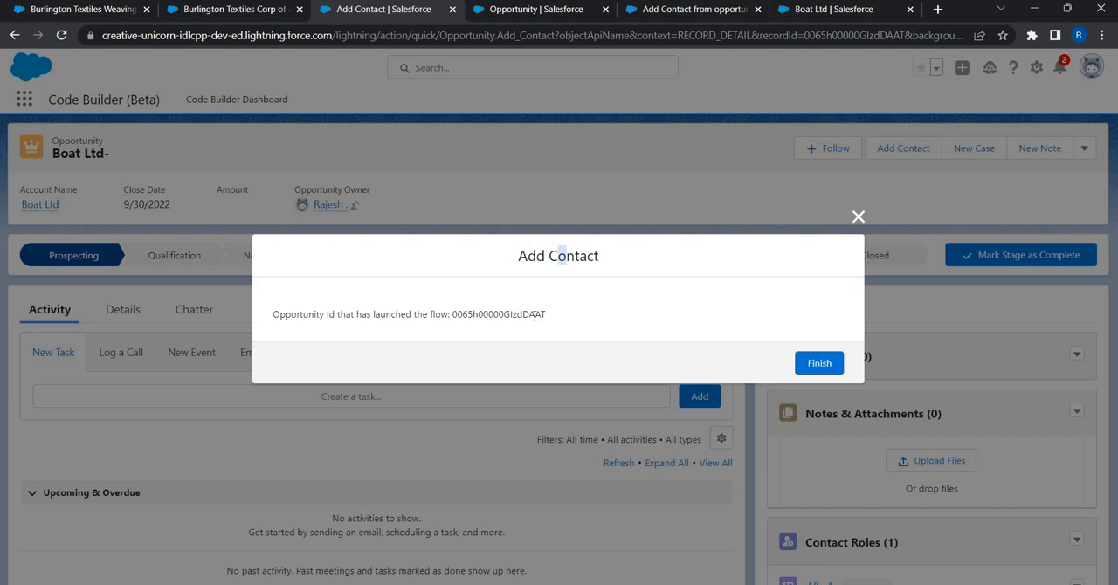
pyautogui.moveTo(452, 317); pyautogui.dragTo(464, 320)
pyautogui.moveTo(549, 324); pyautogui.dragTo(549, 324)
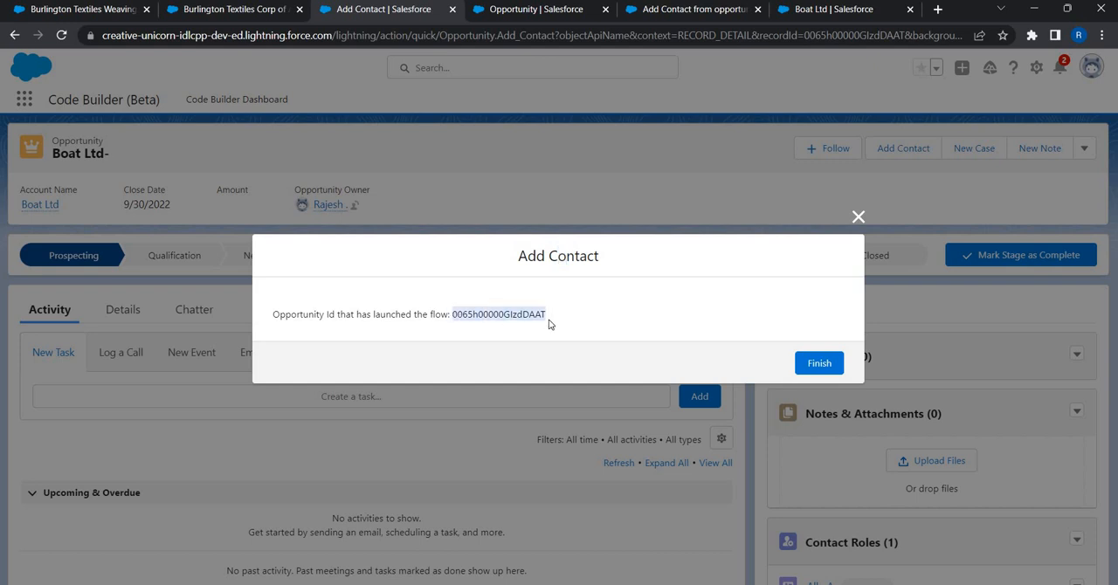